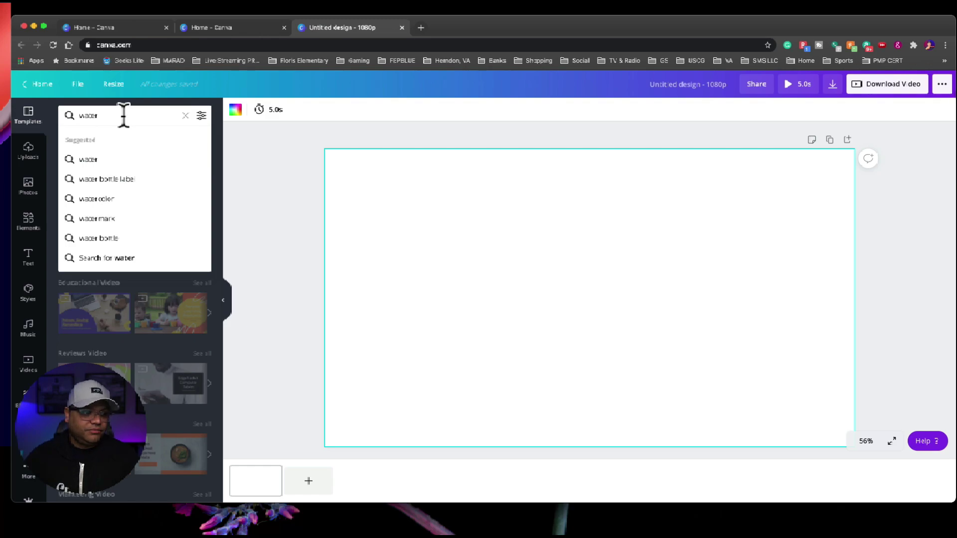
Step: Search the templates for "water", apply the torn-paper "How Clouds Are Formed" template, and delete its red headline
{"action": "left_click", "coordinate": [149, 171]}
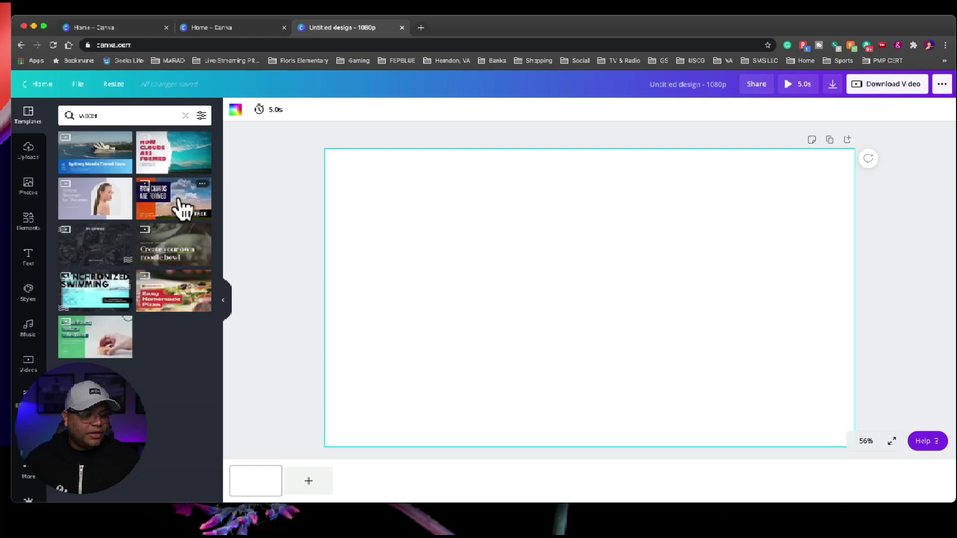
{"action": "left_click", "coordinate": [180, 167]}
{"action": "left_click", "coordinate": [465, 309]}
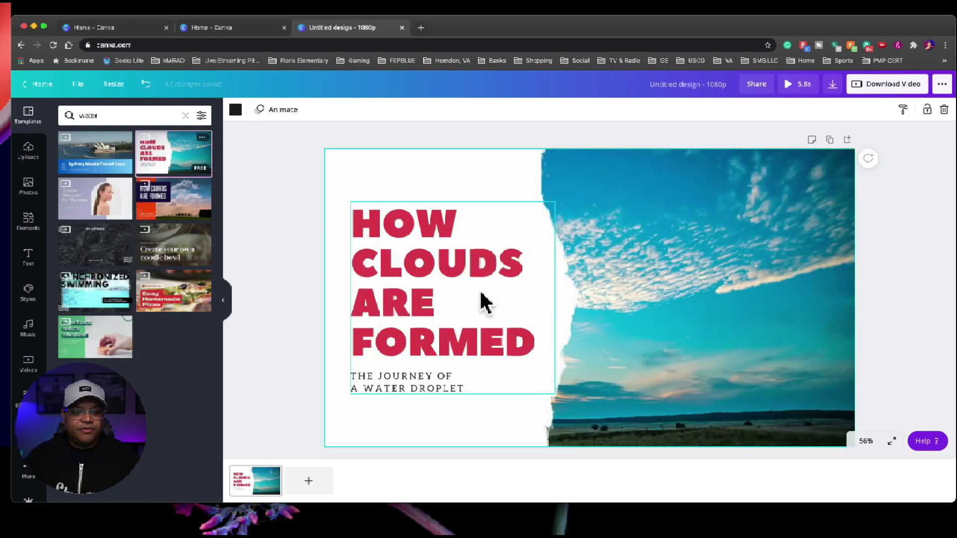
{"action": "left_click", "coordinate": [496, 234]}
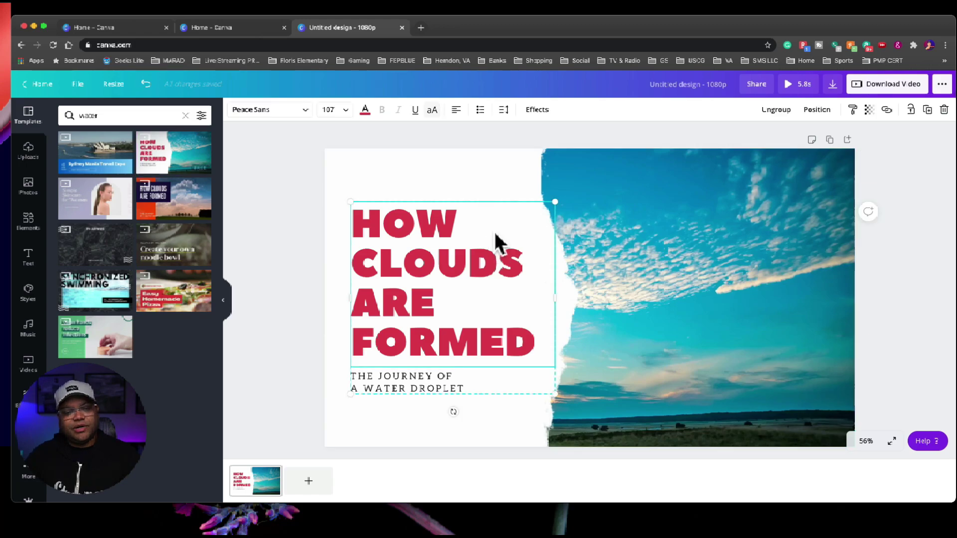
{"action": "key", "text": "Delete"}
{"action": "left_click", "coordinate": [463, 383]}
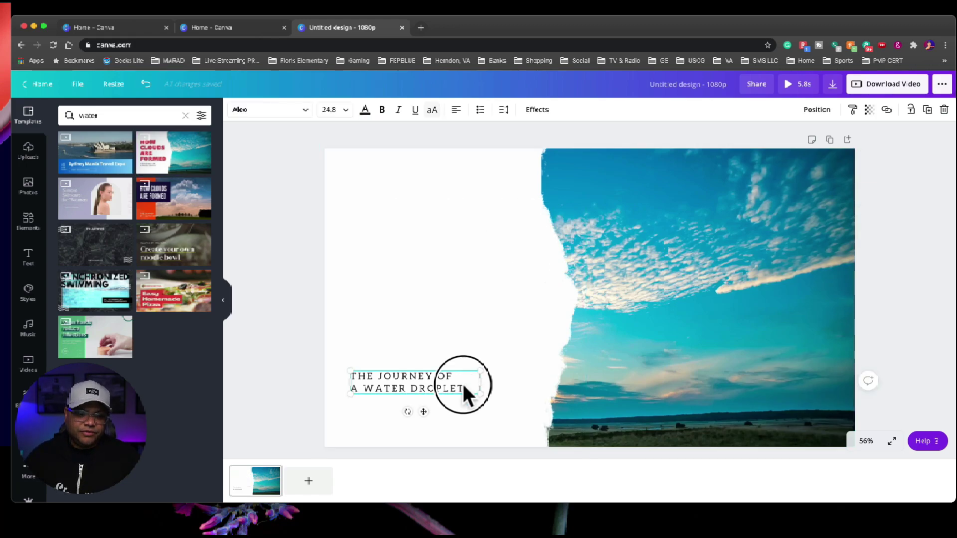
{"action": "left_click", "coordinate": [473, 373]}
{"action": "key", "text": "Delete"}
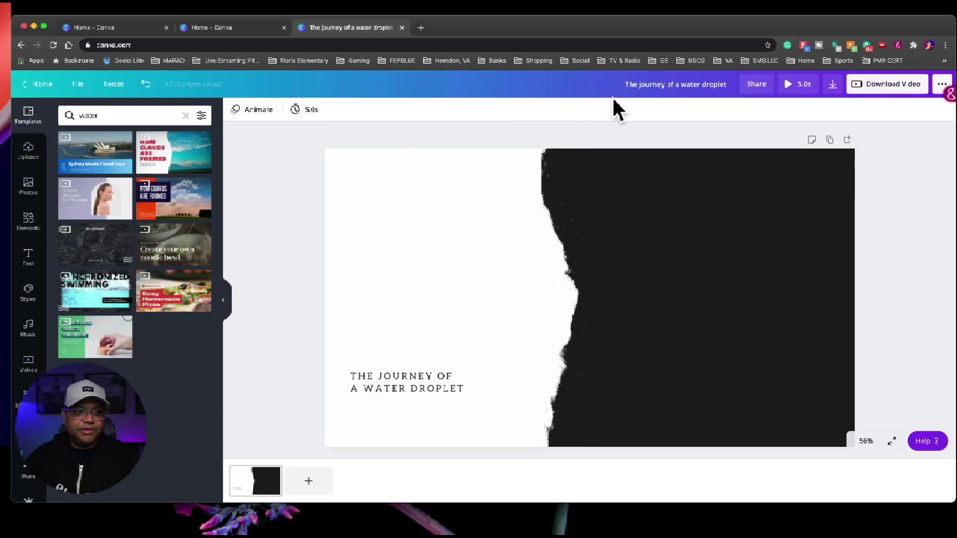
{"action": "left_click", "coordinate": [144, 84]}
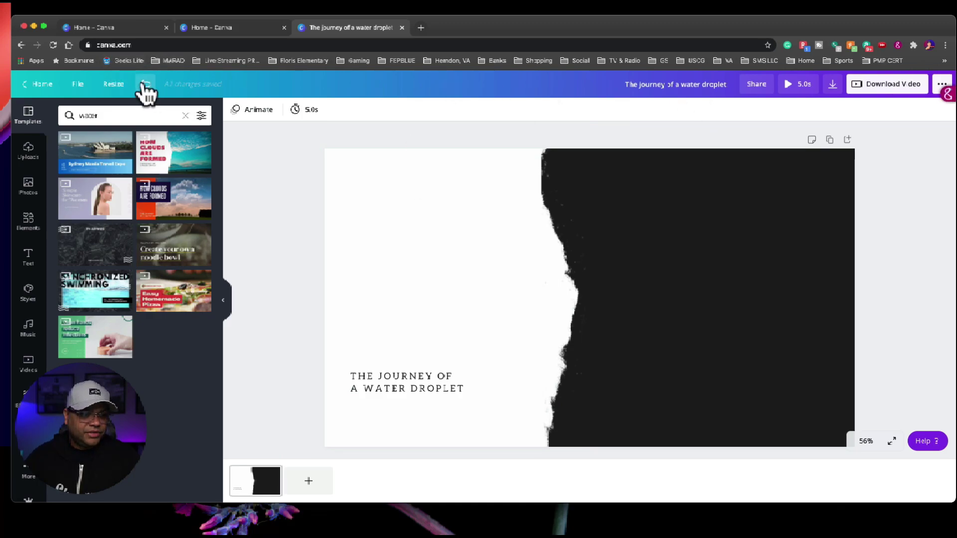
Step: Remove the torn white paper overlay and the "The journey of a water droplet" subtitle from the sky video
{"action": "left_click", "coordinate": [463, 269]}
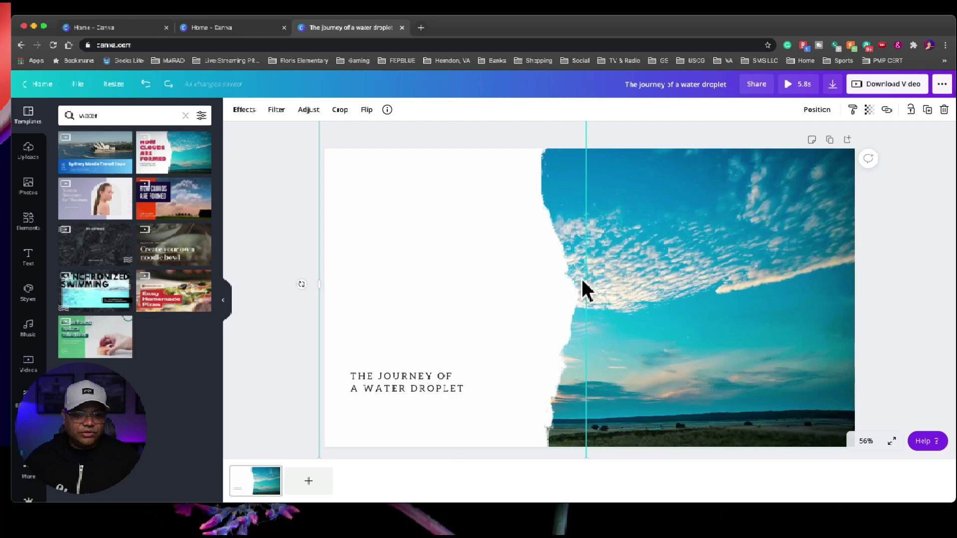
{"action": "left_click_drag", "start_coordinate": [586, 289], "coordinate": [348, 299]}
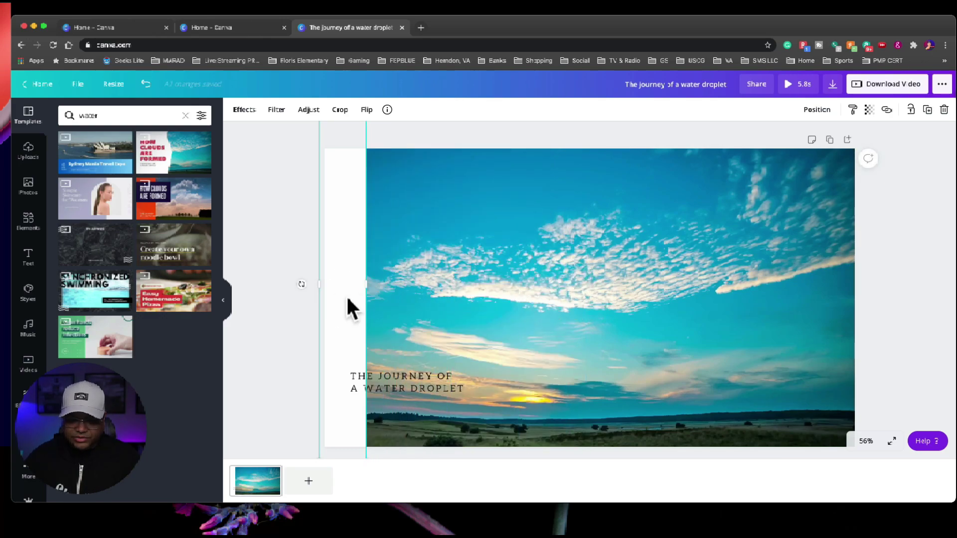
{"action": "left_click", "coordinate": [408, 382]}
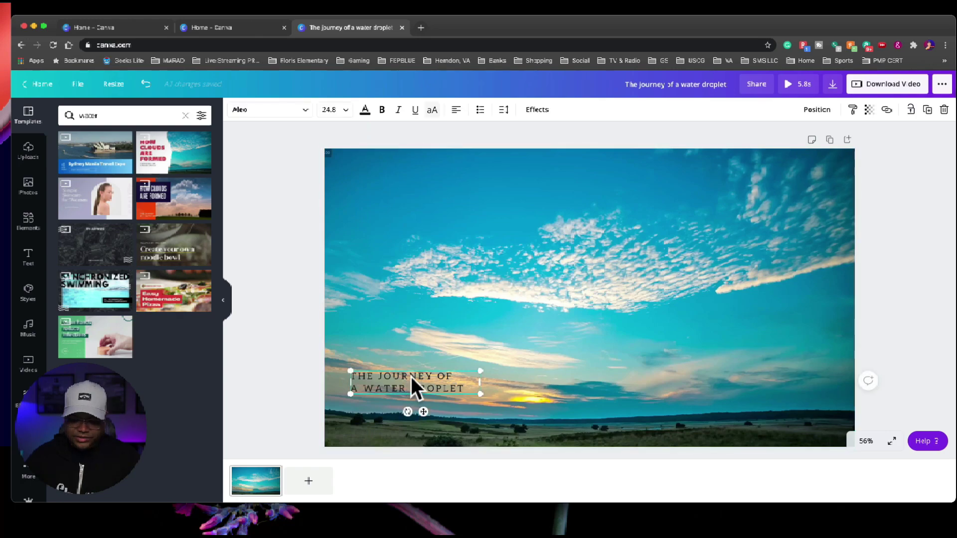
{"action": "key", "text": "Delete"}
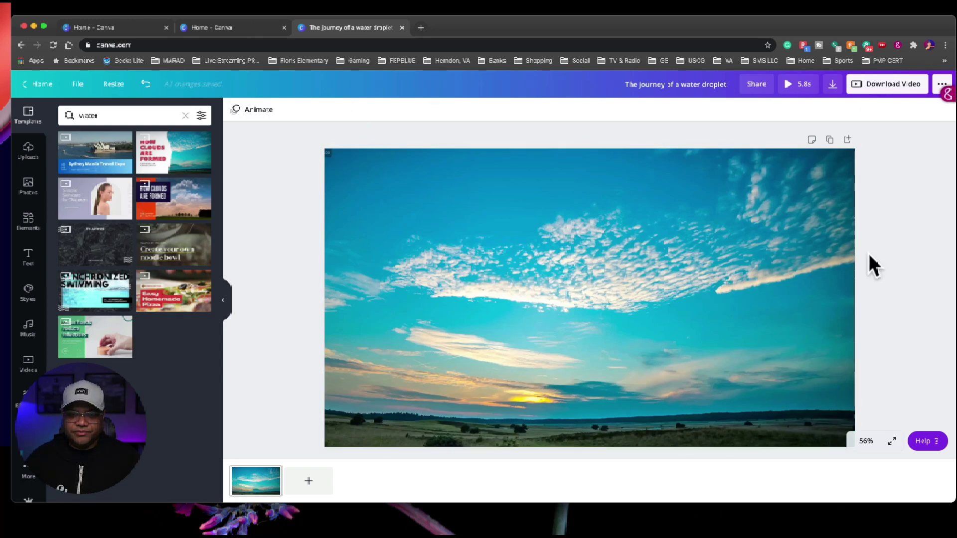
Step: Preview the sky video and close the preview
{"action": "left_click", "coordinate": [797, 86]}
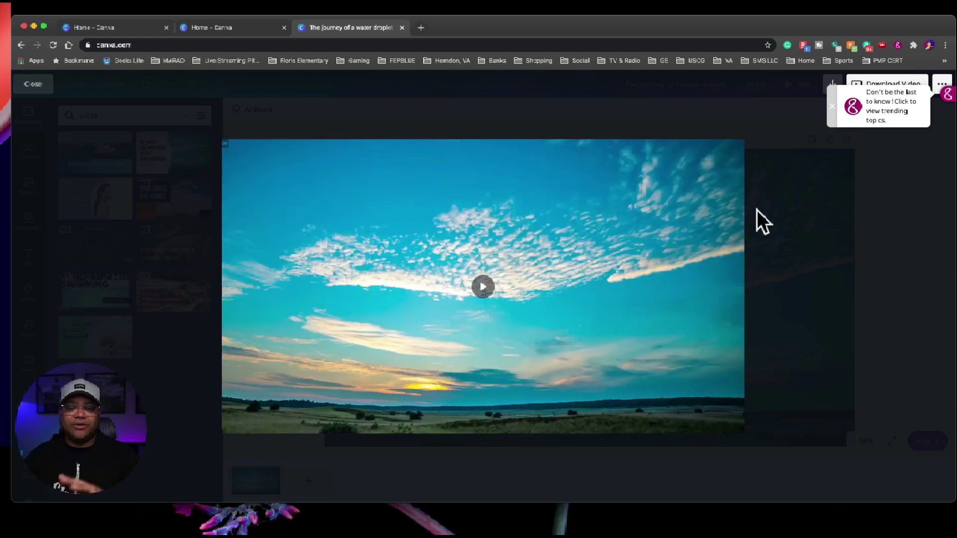
{"action": "left_click", "coordinate": [268, 116]}
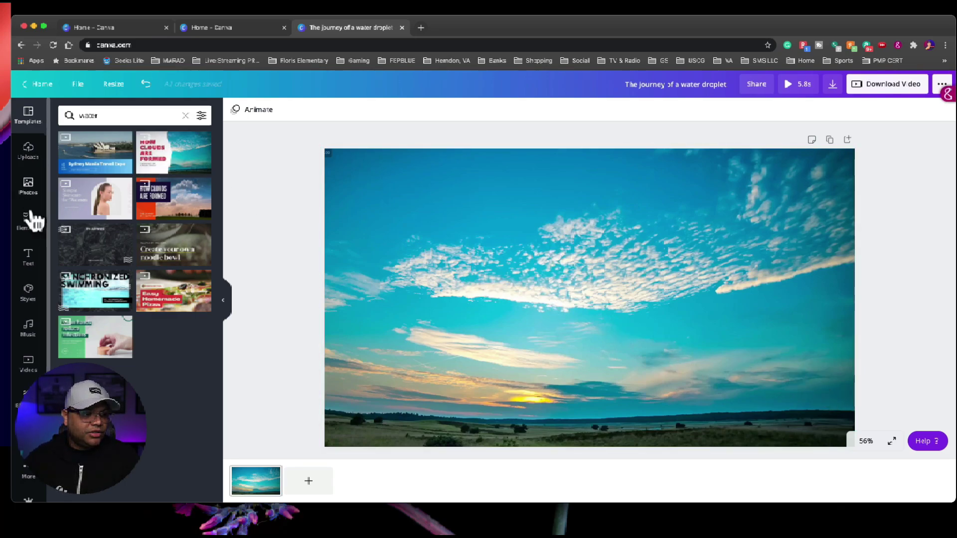
Step: Add the uploaded photo of the man in a backwards cap looking upward to the design
{"action": "left_click", "coordinate": [28, 159]}
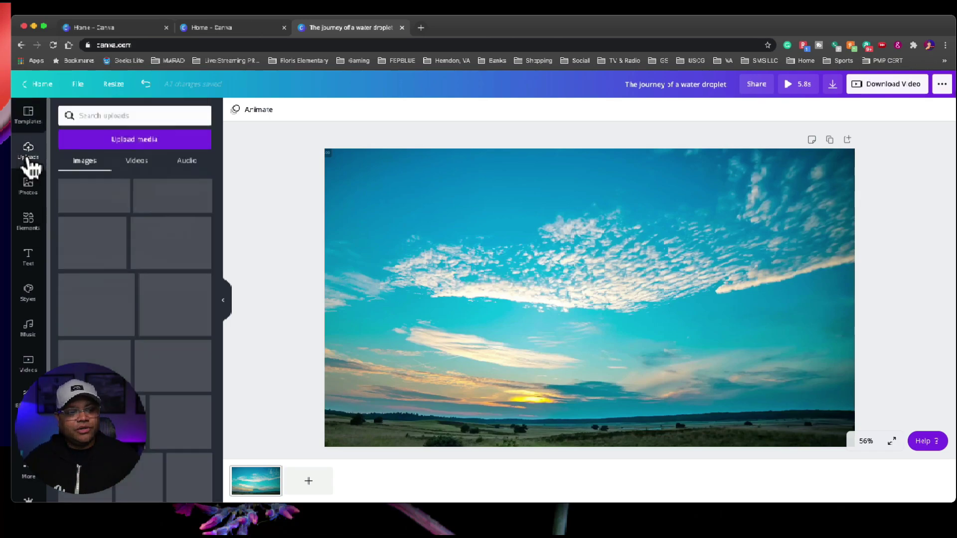
{"action": "scroll", "coordinate": [180, 326], "scroll_direction": "down", "scroll_amount": 6}
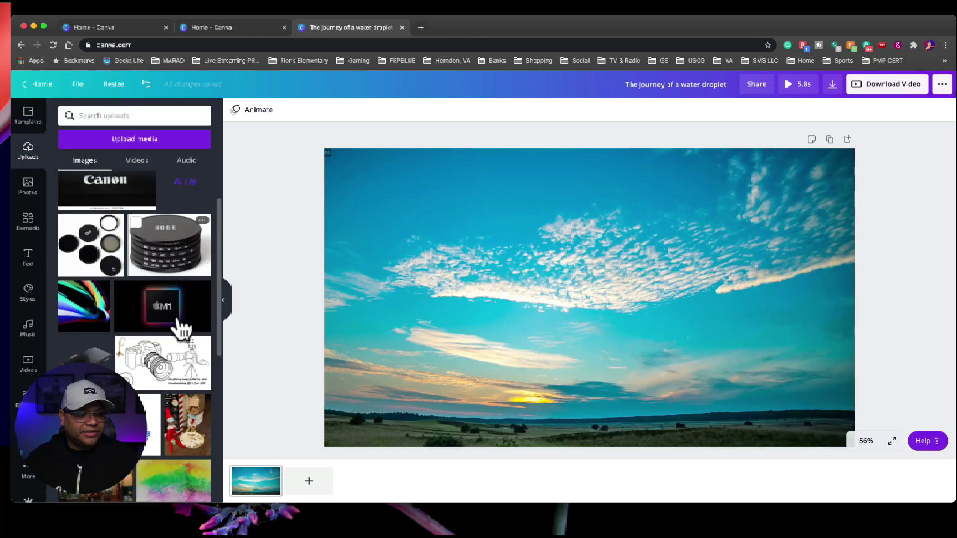
{"action": "scroll", "coordinate": [181, 326], "scroll_direction": "down", "scroll_amount": 4}
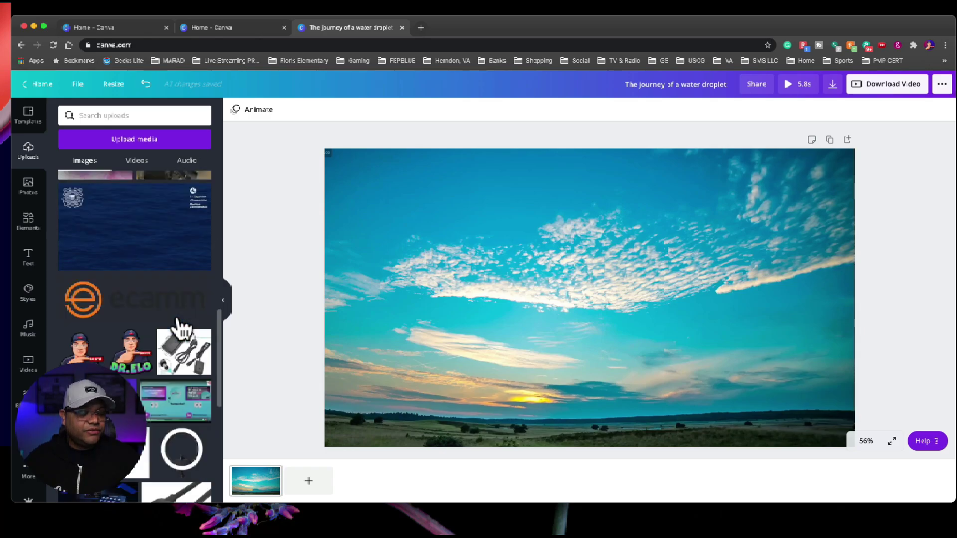
{"action": "scroll", "coordinate": [182, 328], "scroll_direction": "down", "scroll_amount": 2}
{"action": "scroll", "coordinate": [182, 329], "scroll_direction": "down", "scroll_amount": 6}
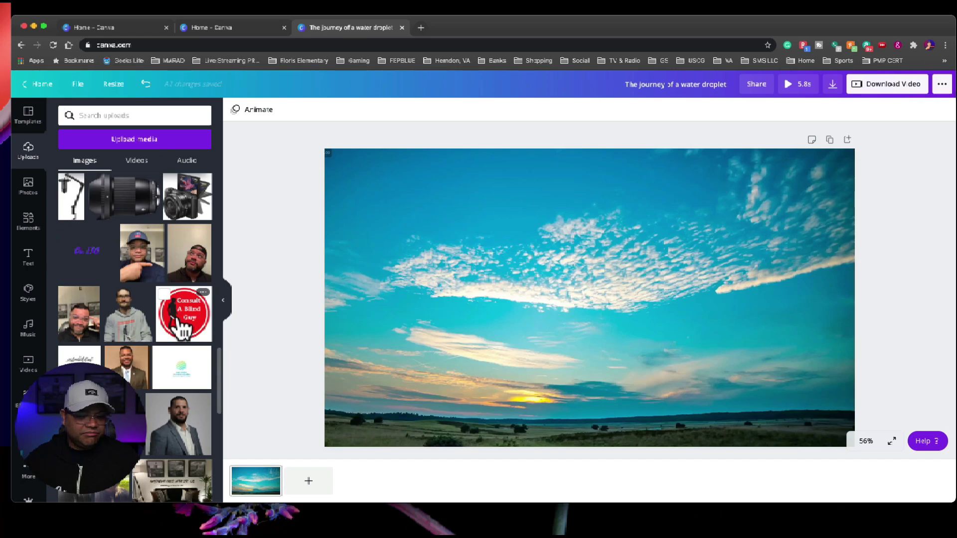
{"action": "left_click", "coordinate": [192, 269]}
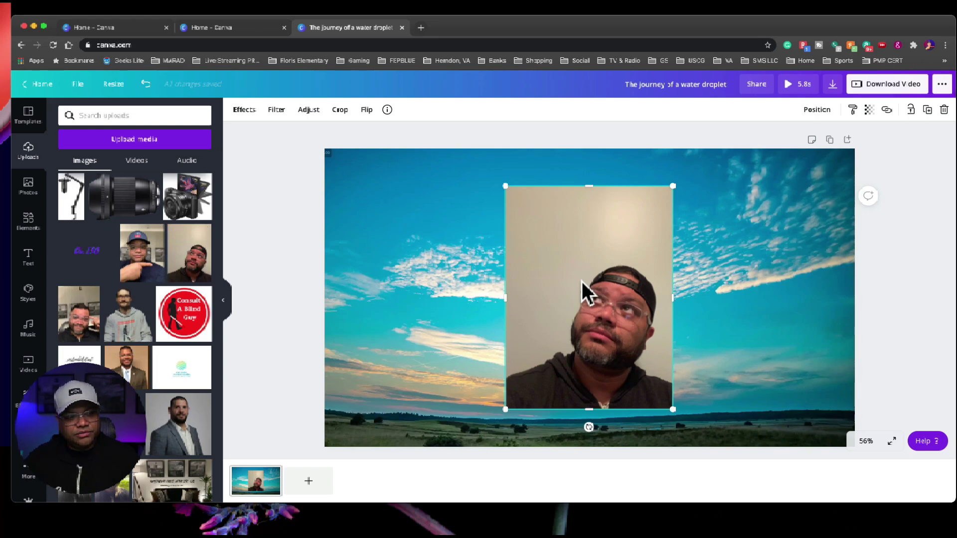
Step: Remove the background from the man's photo and move the cutout to the lower middle of the sky scene
{"action": "left_click", "coordinate": [245, 111]}
{"action": "left_click", "coordinate": [124, 153]}
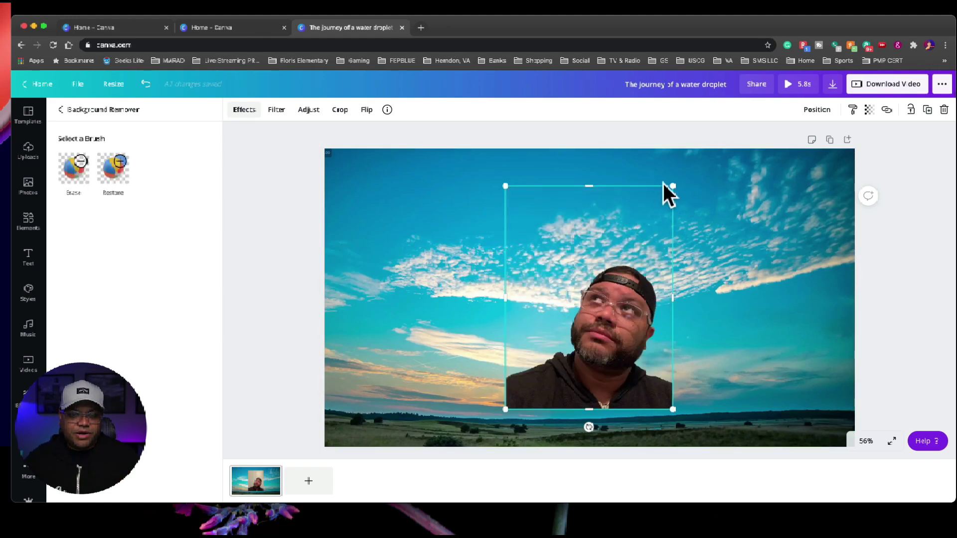
{"action": "left_click_drag", "start_coordinate": [611, 348], "coordinate": [579, 359]}
{"action": "left_click", "coordinate": [686, 289]}
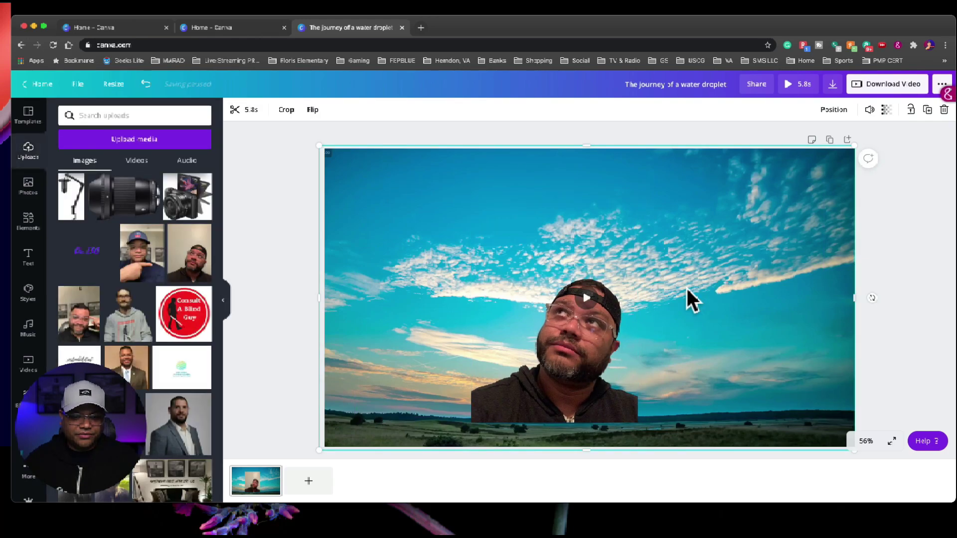
{"action": "left_click", "coordinate": [582, 362]}
{"action": "left_click_drag", "start_coordinate": [596, 364], "coordinate": [572, 367]}
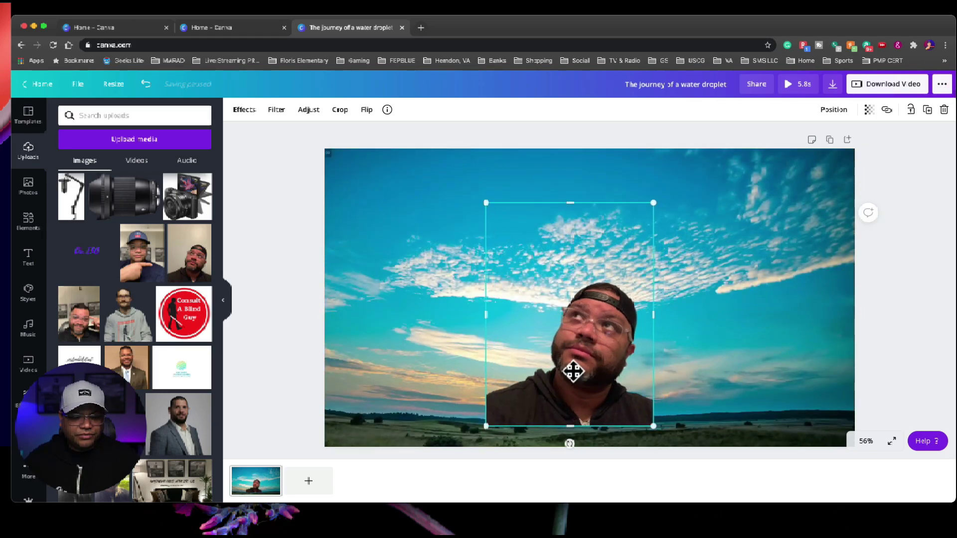
Step: Search the elements for "sky" and place the white cloud with grey shading in the upper-left area of the canvas
{"action": "left_click", "coordinate": [35, 229]}
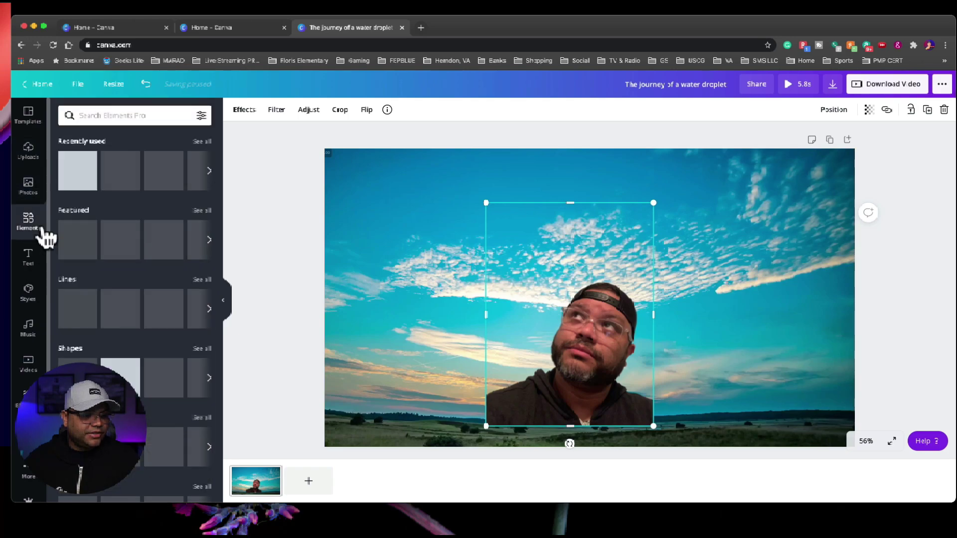
{"action": "left_click", "coordinate": [119, 116]}
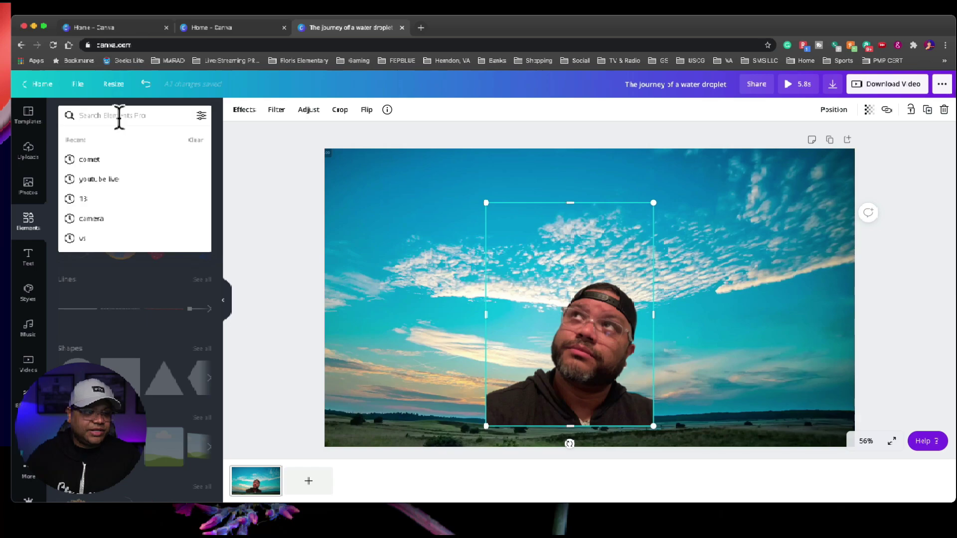
{"action": "key", "text": "Escape"}
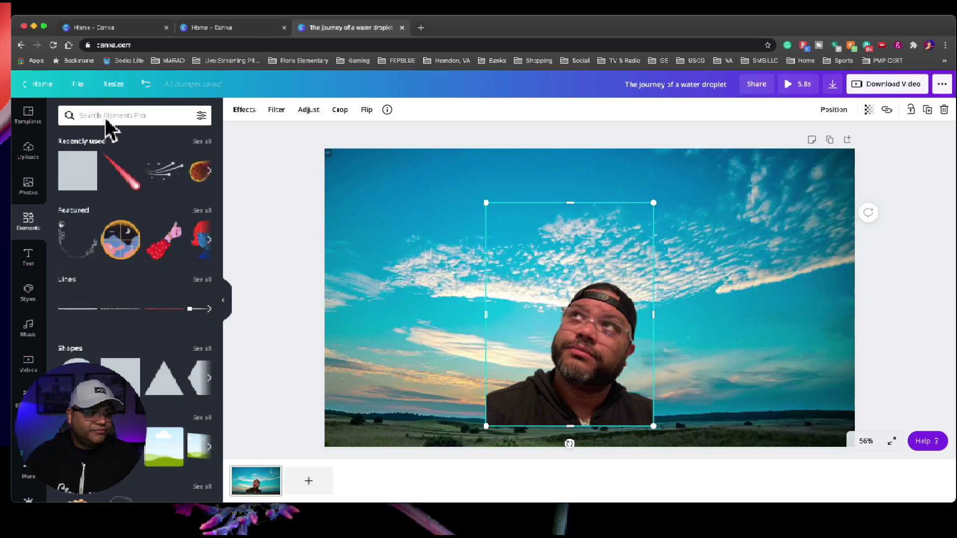
{"action": "left_click", "coordinate": [105, 117]}
{"action": "type", "text": "sky"}
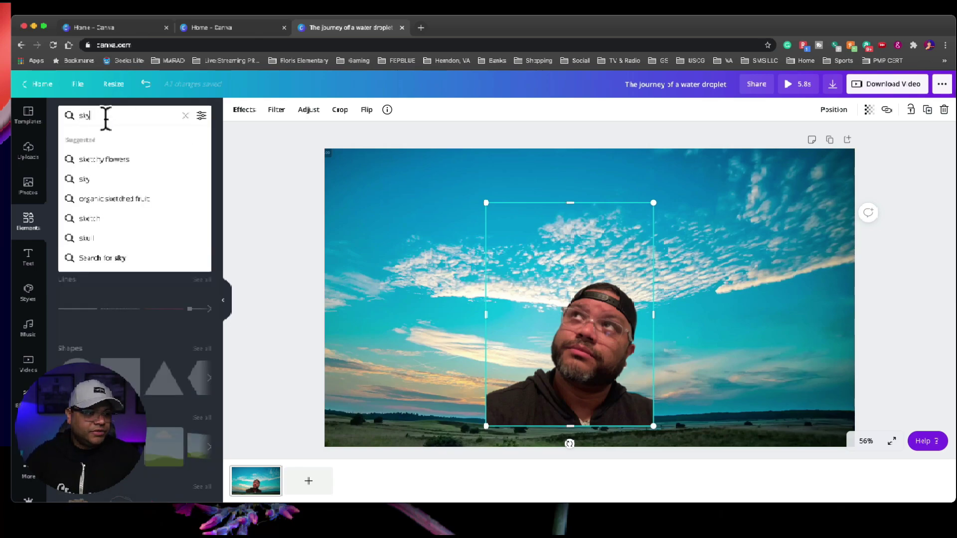
{"action": "key", "text": "Return"}
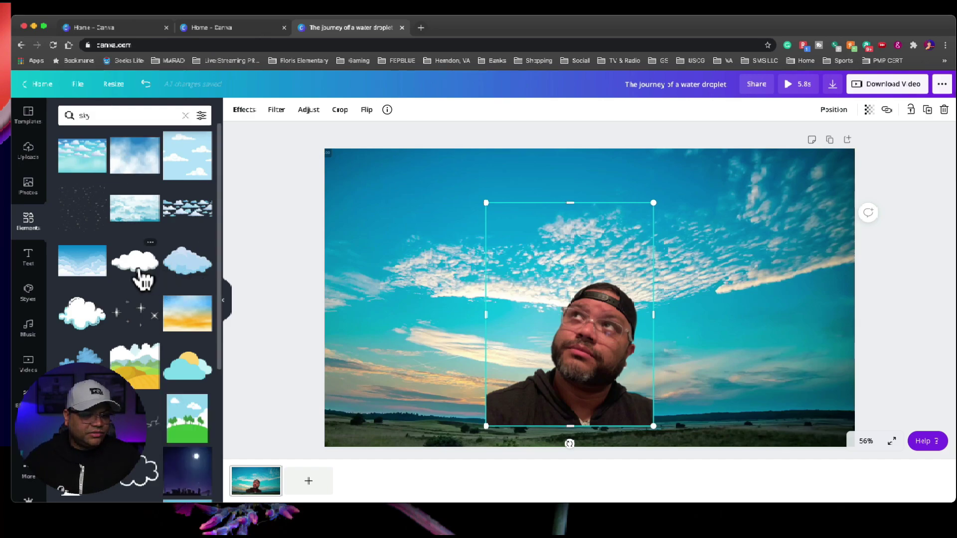
{"action": "left_click_drag", "start_coordinate": [143, 279], "coordinate": [355, 209]}
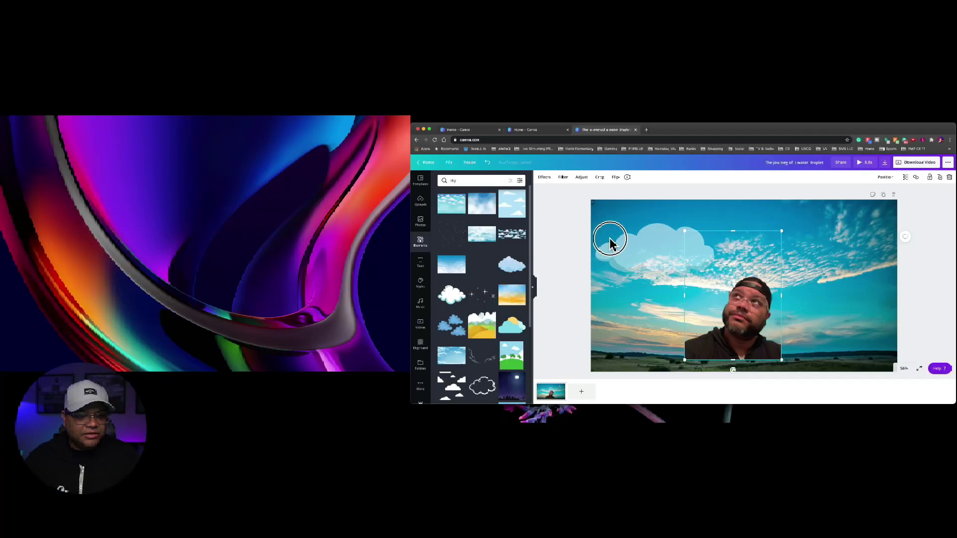
{"action": "left_click_drag", "start_coordinate": [608, 233], "coordinate": [609, 233]}
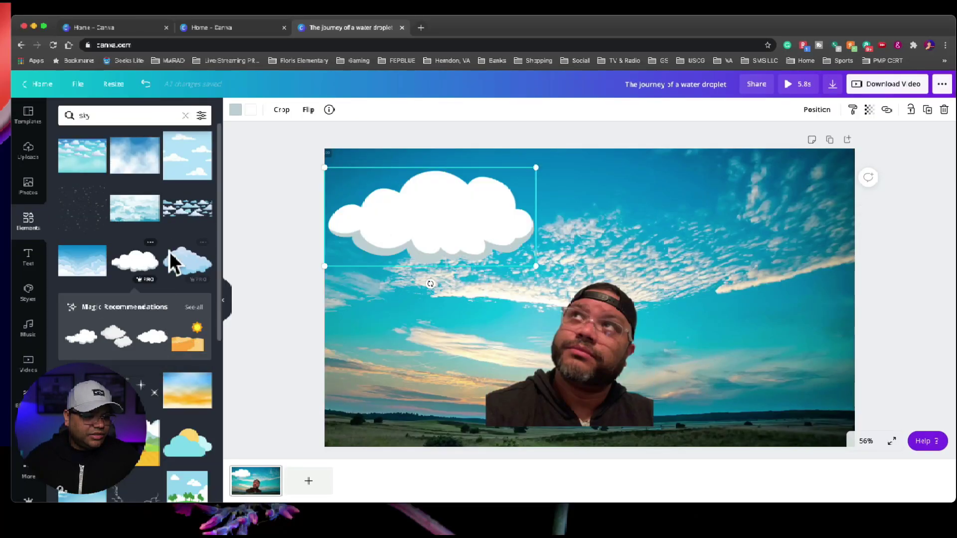
Step: Add the turquoise clouds with a yellow sun and position them in the upper-right area of the canvas
{"action": "left_click_drag", "start_coordinate": [187, 422], "coordinate": [672, 198]}
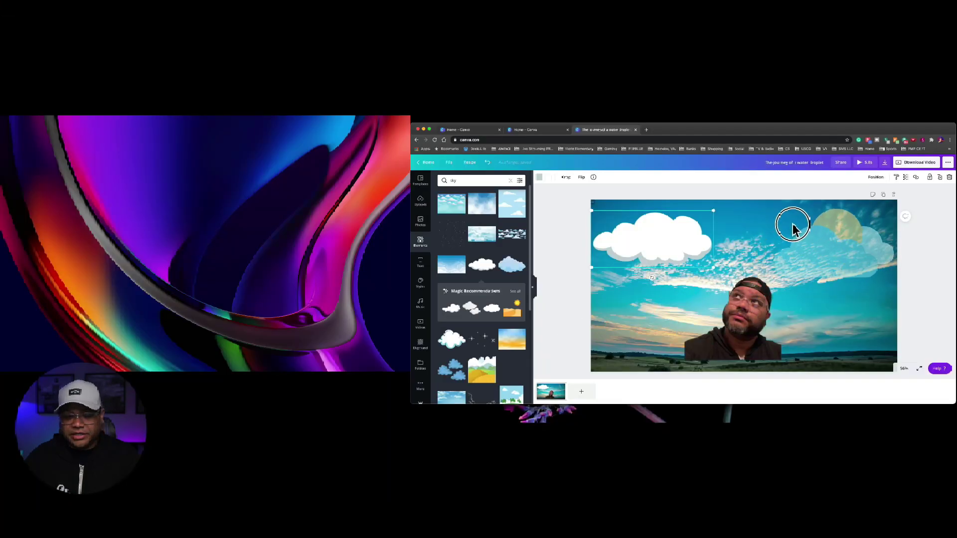
{"action": "left_click_drag", "start_coordinate": [793, 229], "coordinate": [785, 237]}
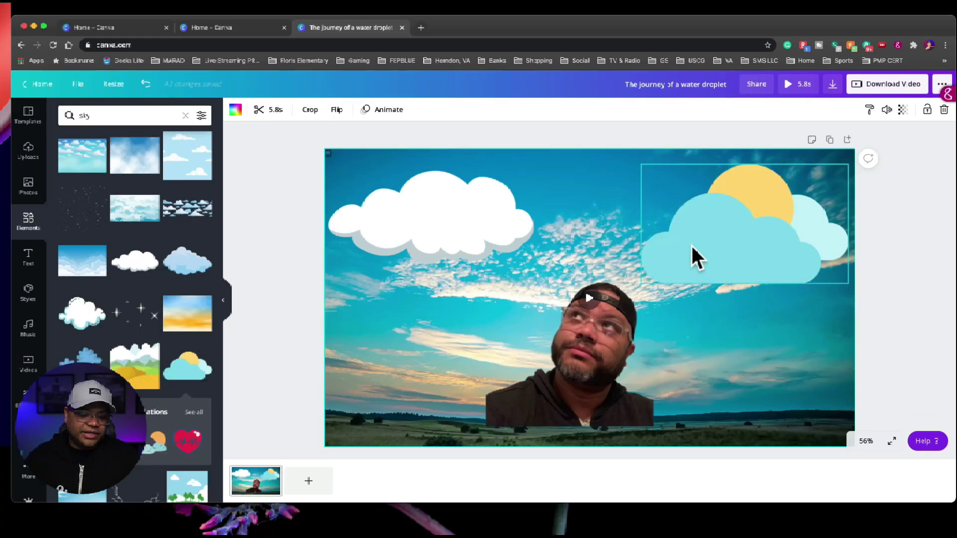
{"action": "left_click_drag", "start_coordinate": [692, 252], "coordinate": [683, 254]}
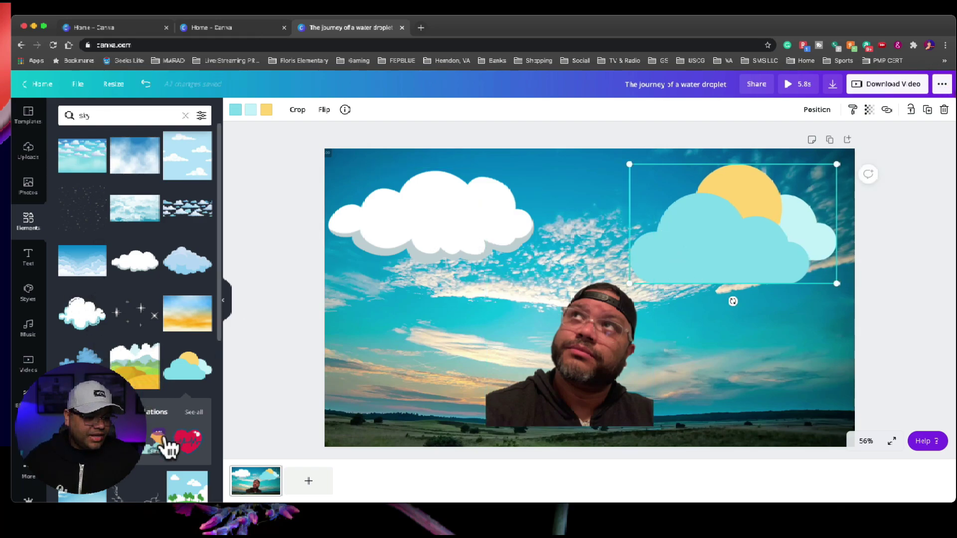
Step: Add the striped hot-air balloon below the white cloud and recolor it dark violet
{"action": "left_click", "coordinate": [82, 439]}
{"action": "left_click_drag", "start_coordinate": [592, 314], "coordinate": [413, 351]}
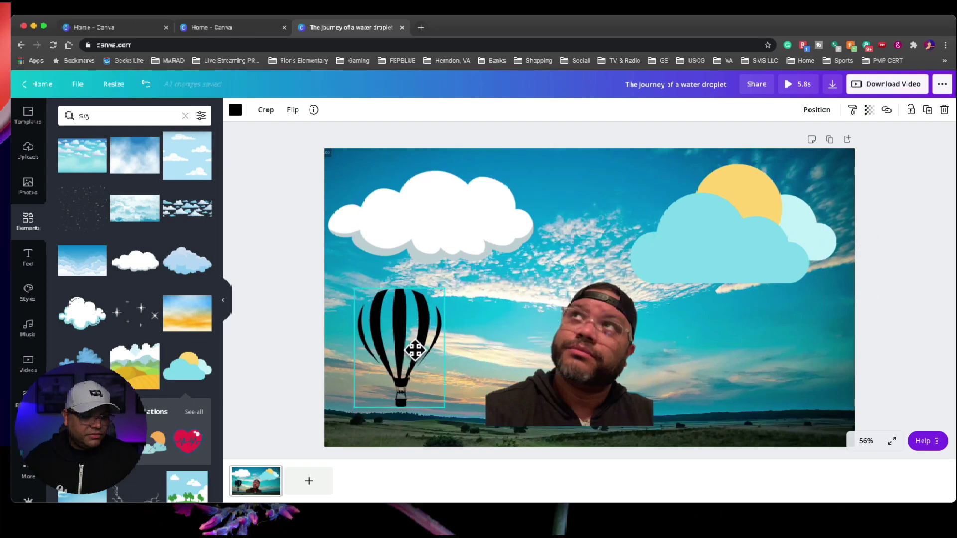
{"action": "left_click", "coordinate": [235, 109]}
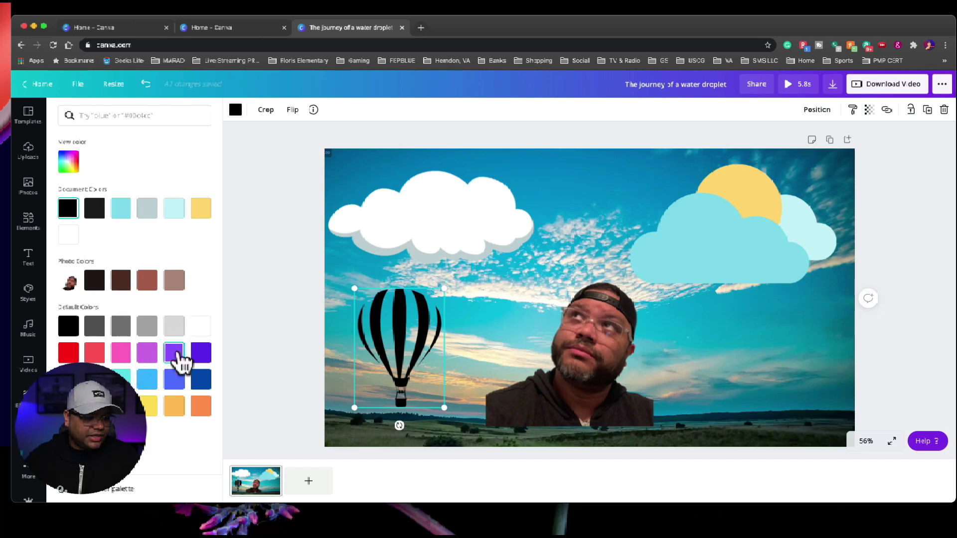
{"action": "left_click", "coordinate": [200, 355]}
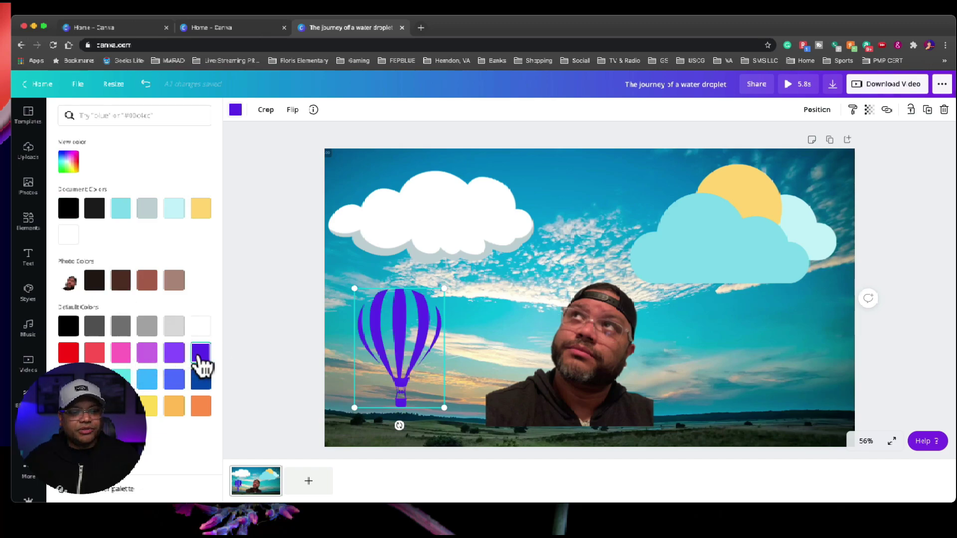
{"action": "key", "text": "Escape"}
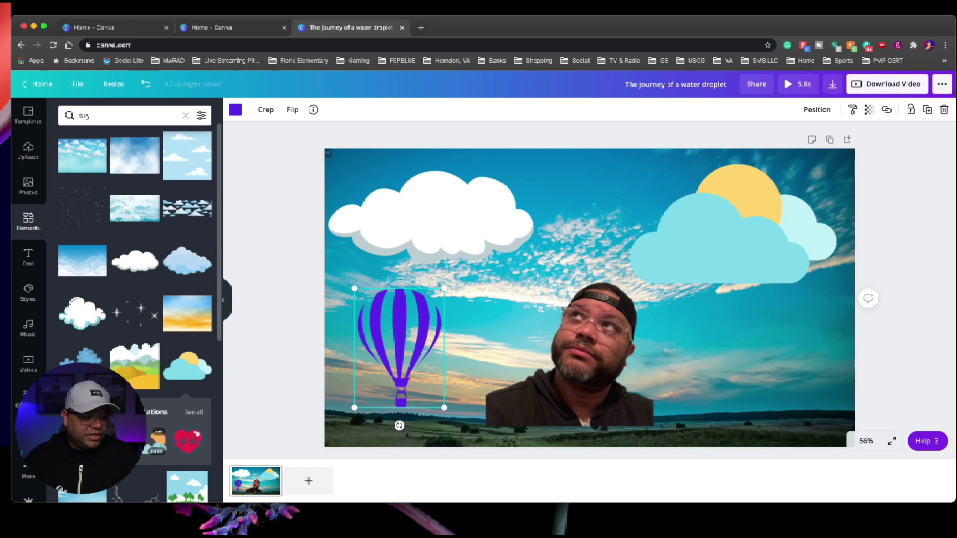
Step: Add the dark-outlined light blue and peach clouds and place them below the sun cloud, beside the man
{"action": "left_click", "coordinate": [155, 438]}
{"action": "left_click_drag", "start_coordinate": [487, 335], "coordinate": [739, 365]}
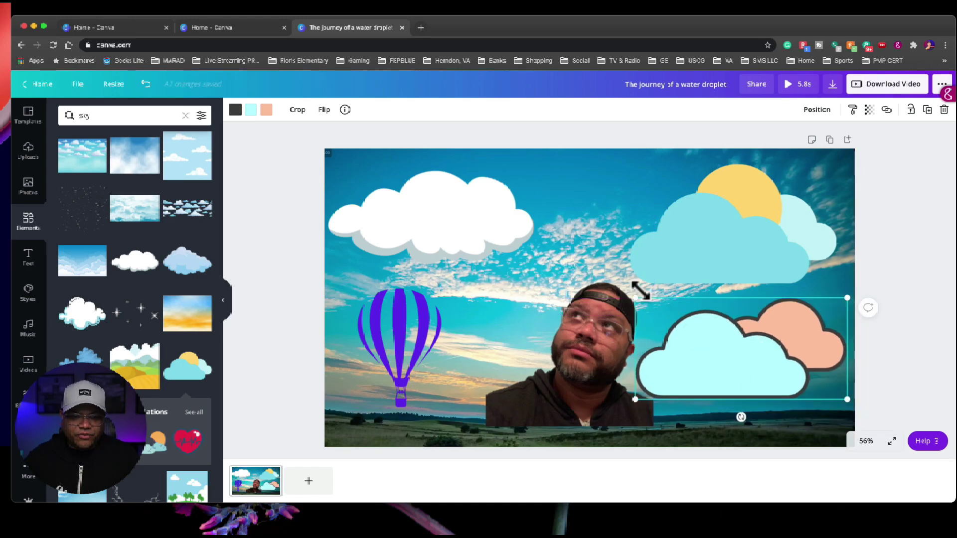
Step: Shrink the three cloud graphics slightly and shift the hot-air balloon a little to the right
{"action": "left_click_drag", "start_coordinate": [635, 298], "coordinate": [653, 269]}
{"action": "left_click", "coordinate": [653, 256]}
{"action": "left_click", "coordinate": [487, 231]}
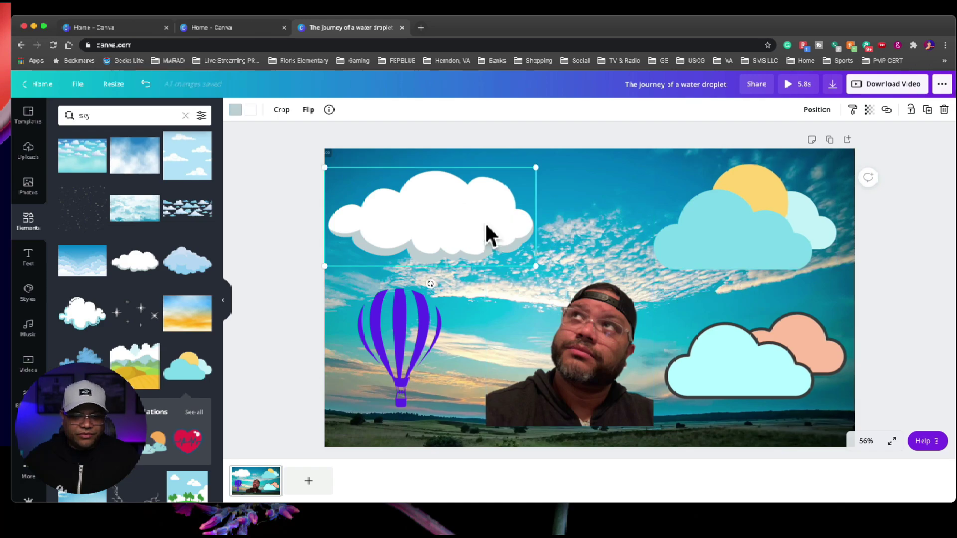
{"action": "left_click_drag", "start_coordinate": [535, 267], "coordinate": [512, 250]}
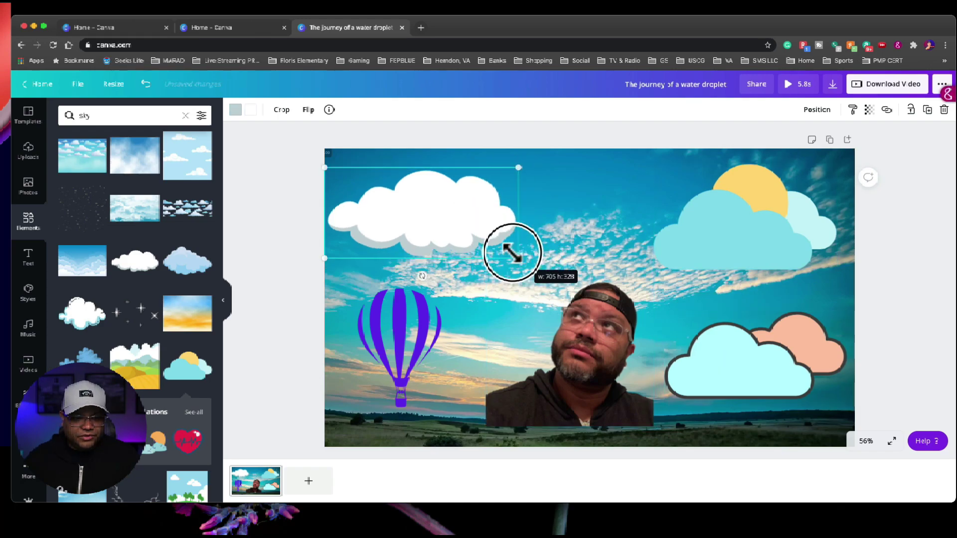
{"action": "left_click", "coordinate": [396, 338]}
{"action": "left_click_drag", "start_coordinate": [396, 339], "coordinate": [413, 337]}
{"action": "left_click", "coordinate": [886, 252]}
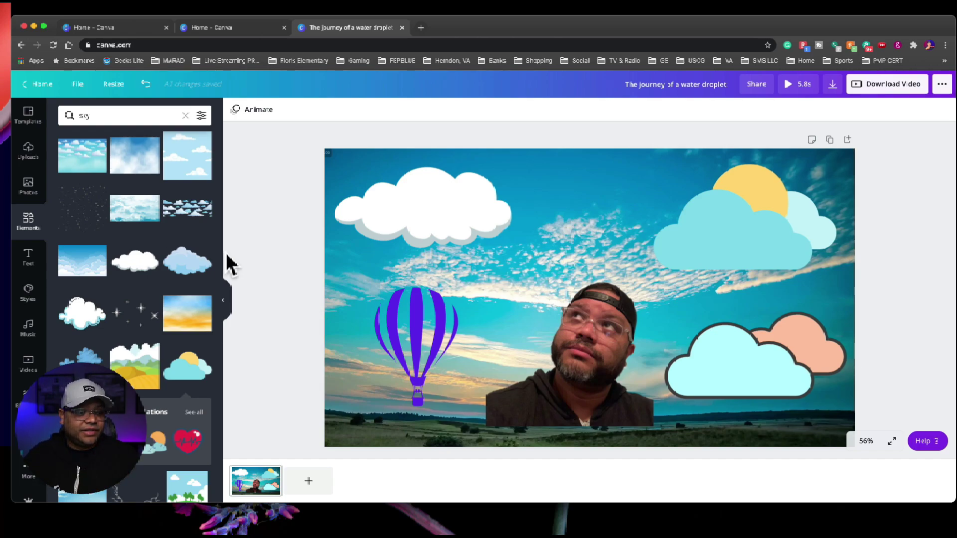
Step: Add the yellow neon SHINE text combination and delete its upper two lines, keeping only the lowest one
{"action": "left_click", "coordinate": [30, 269]}
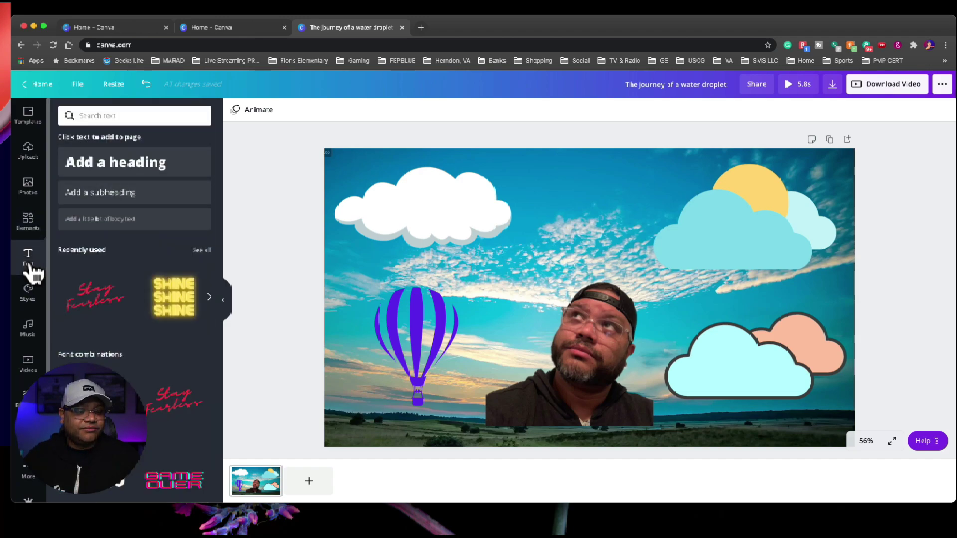
{"action": "scroll", "coordinate": [159, 316], "scroll_direction": "down", "scroll_amount": 3}
{"action": "scroll", "coordinate": [160, 316], "scroll_direction": "up", "scroll_amount": 3}
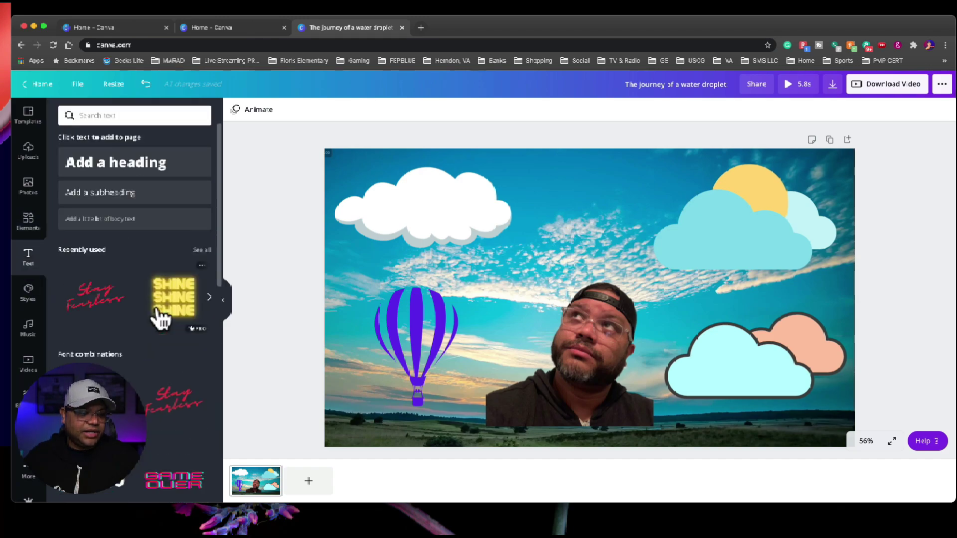
{"action": "left_click", "coordinate": [160, 316]}
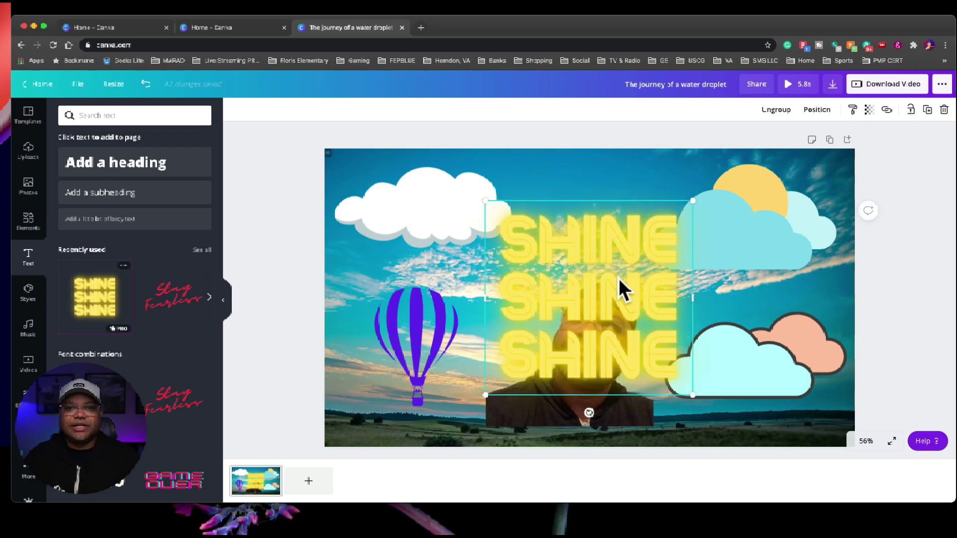
{"action": "left_click", "coordinate": [605, 247]}
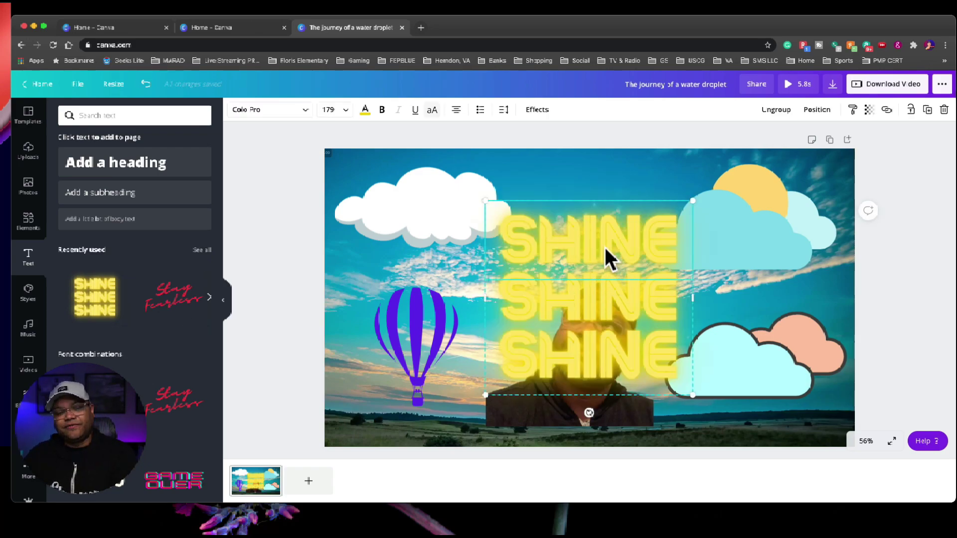
{"action": "key", "text": "Delete"}
{"action": "left_click", "coordinate": [627, 299]}
{"action": "key", "text": "Delete"}
Step: Replace the remaining SHINE text with "VLOGMAS # CATORCE"
{"action": "double_click", "coordinate": [620, 357]}
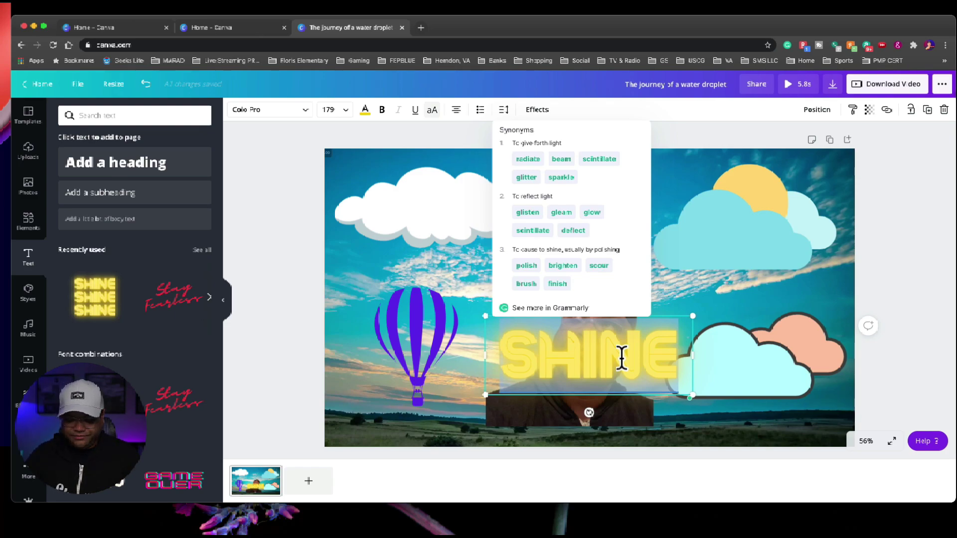
{"action": "type", "text": "VLOG"}
{"action": "key", "text": "Return"}
{"action": "type", "text": "MAS 14"}
{"action": "key", "text": "BackSpace"}
{"action": "key", "text": "BackSpace"}
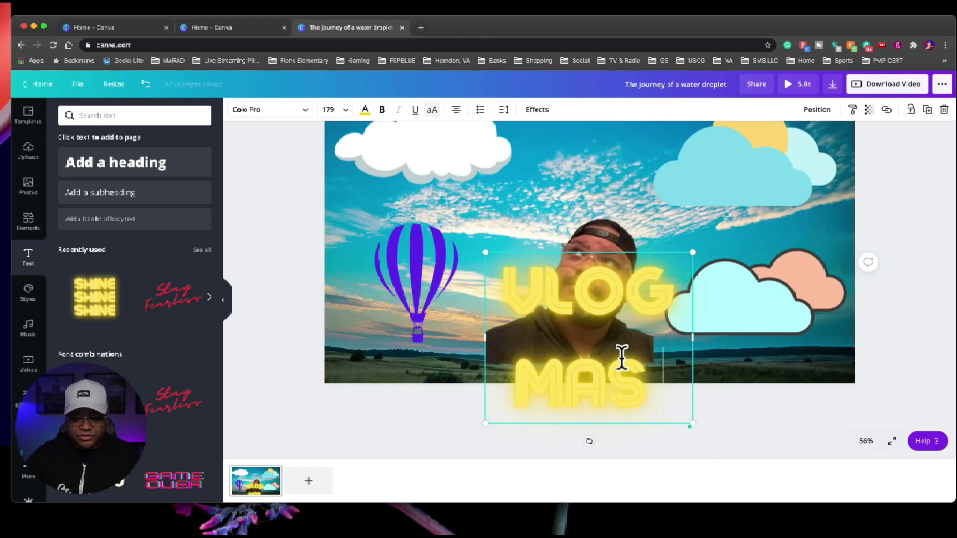
{"action": "type", "text": "#"}
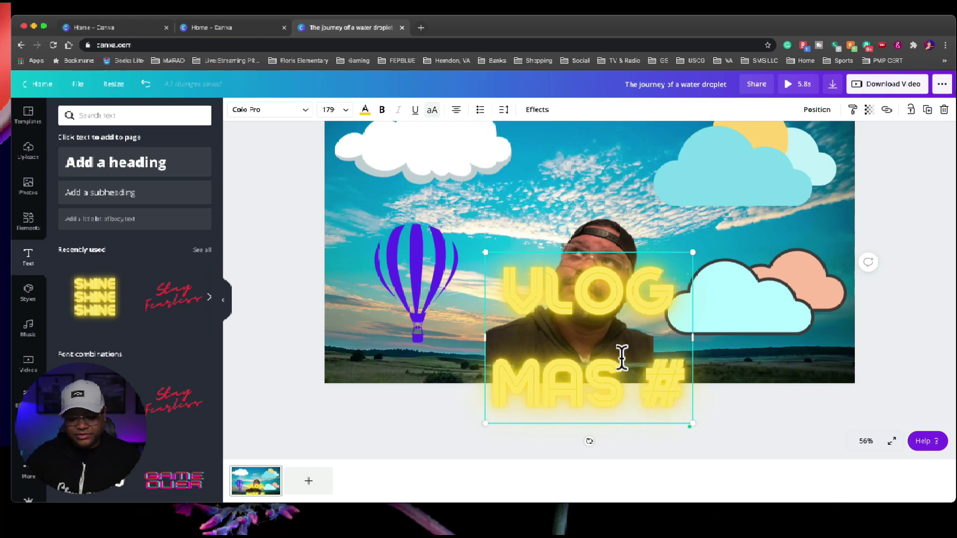
{"action": "type", "text": " CATO"}
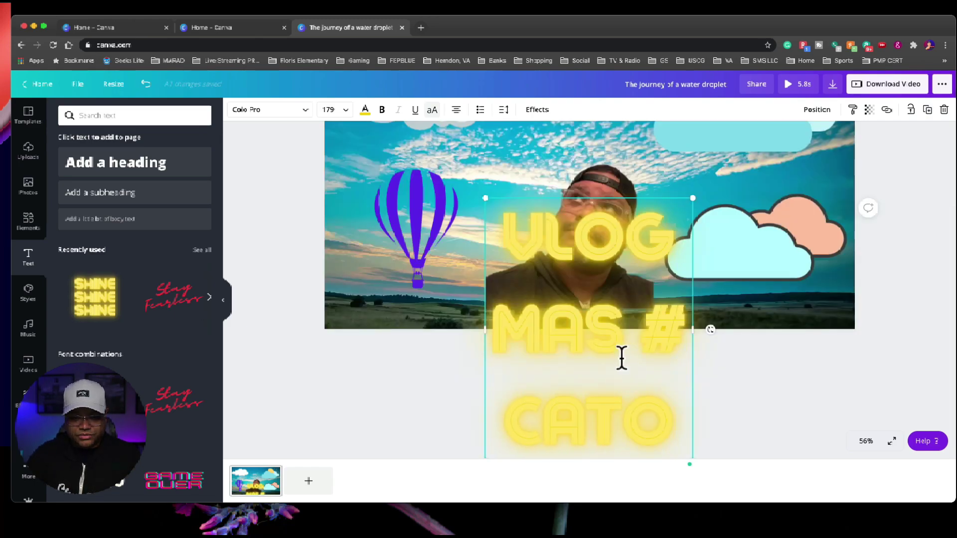
{"action": "type", "text": "RCE"}
Step: Set the neon title's font size to 80 and move it above the man's head, between the upper clouds
{"action": "left_click_drag", "start_coordinate": [659, 431], "coordinate": [503, 338]}
{"action": "left_click", "coordinate": [347, 110]}
{"action": "scroll", "coordinate": [331, 267], "scroll_direction": "down", "scroll_amount": 5}
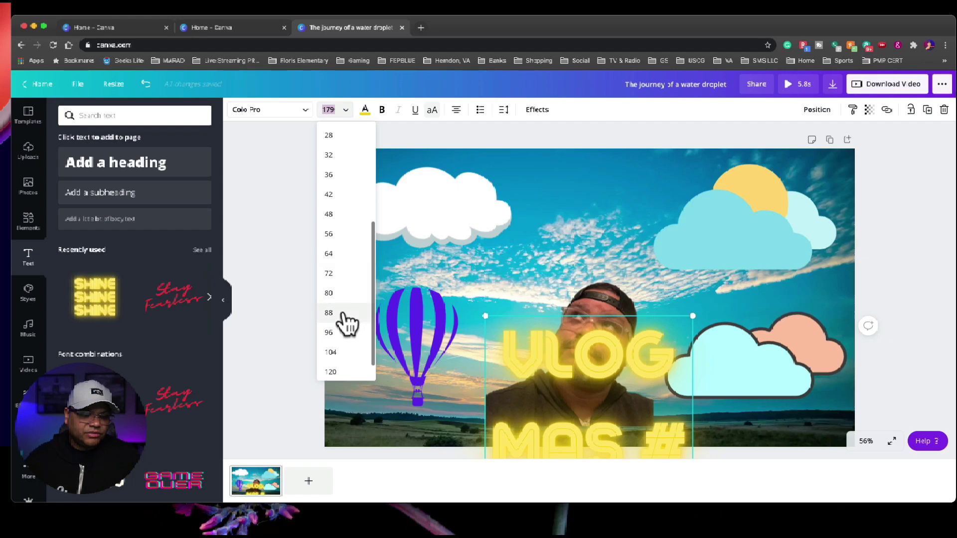
{"action": "left_click", "coordinate": [345, 292]}
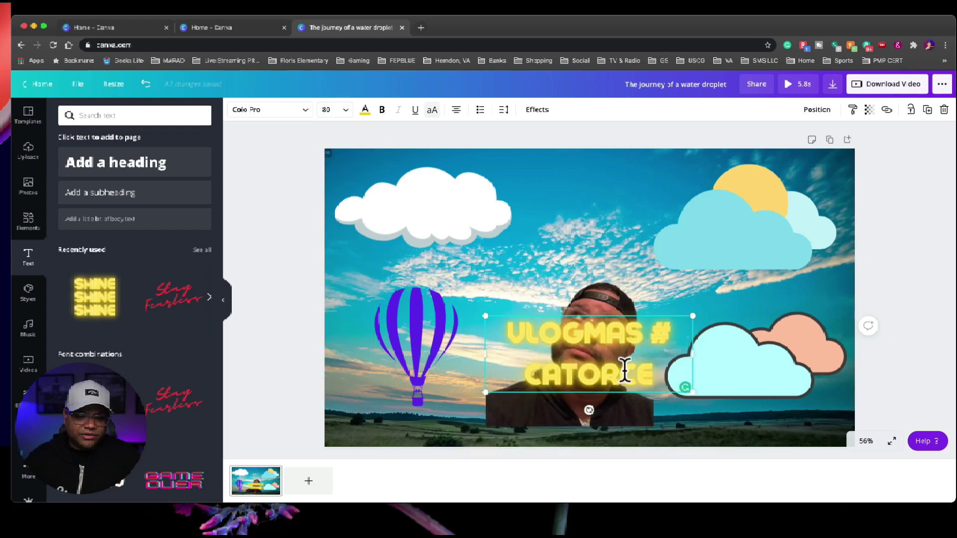
{"action": "left_click", "coordinate": [740, 346]}
{"action": "left_click_drag", "start_coordinate": [641, 352], "coordinate": [622, 213]}
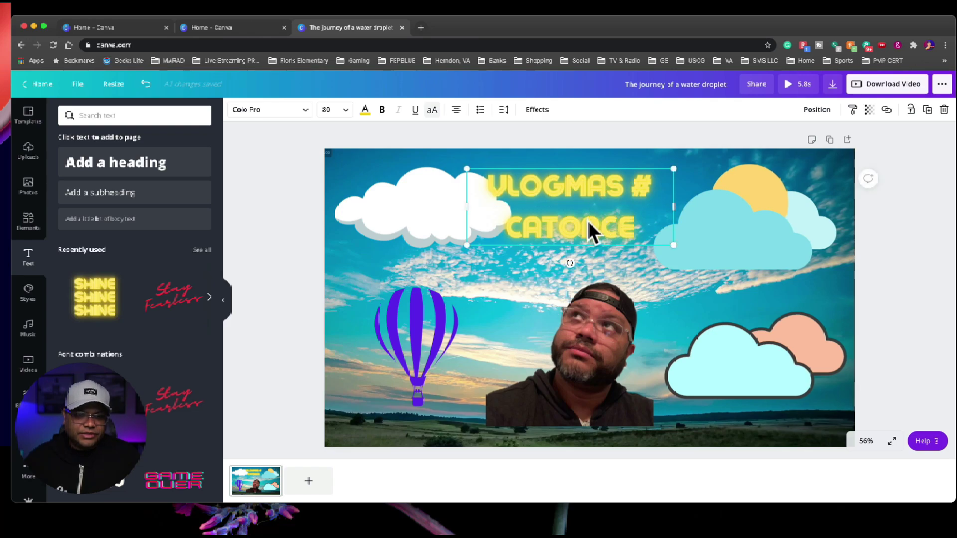
Step: Recolor the whole neon title dark violet to match the balloon
{"action": "left_click_drag", "start_coordinate": [634, 229], "coordinate": [492, 188]}
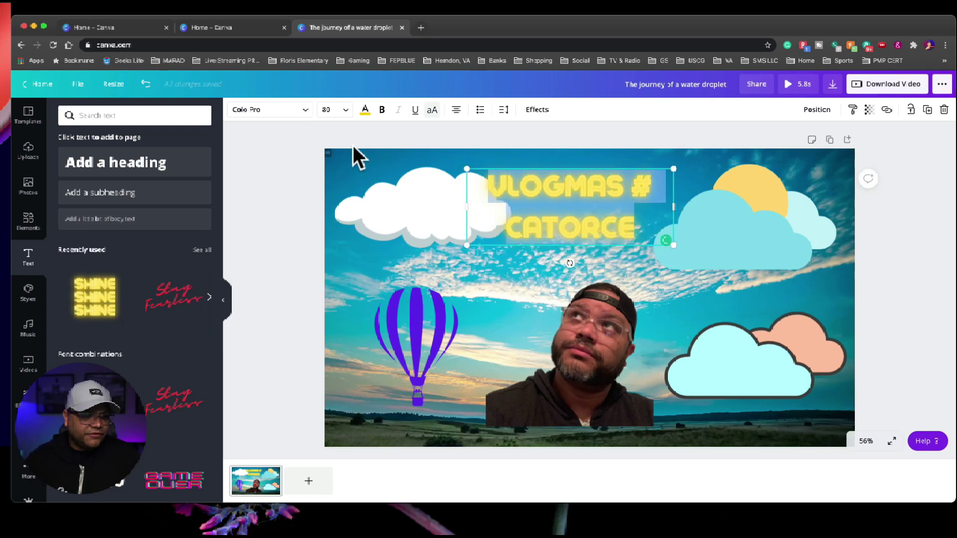
{"action": "left_click", "coordinate": [365, 110]}
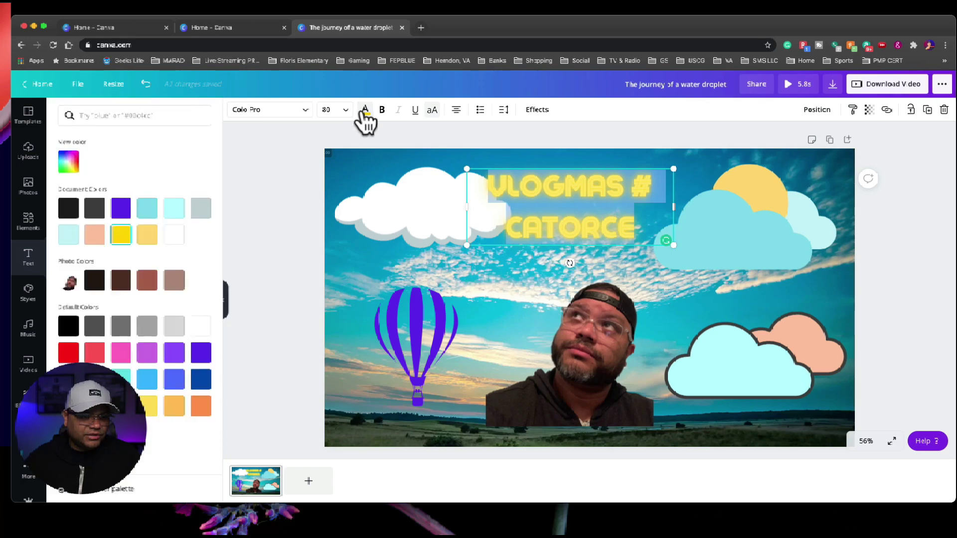
{"action": "left_click", "coordinate": [200, 352]}
{"action": "key", "text": "Escape"}
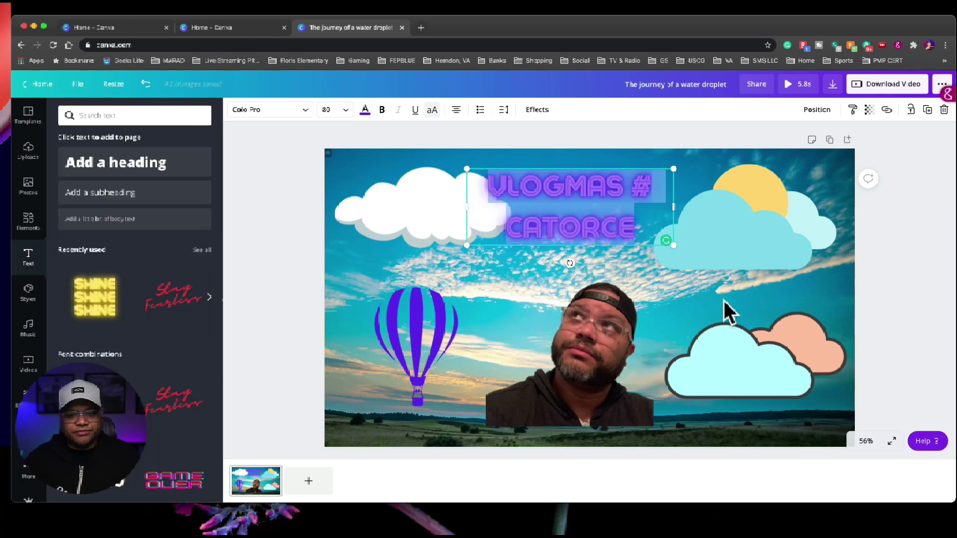
{"action": "left_click", "coordinate": [698, 280]}
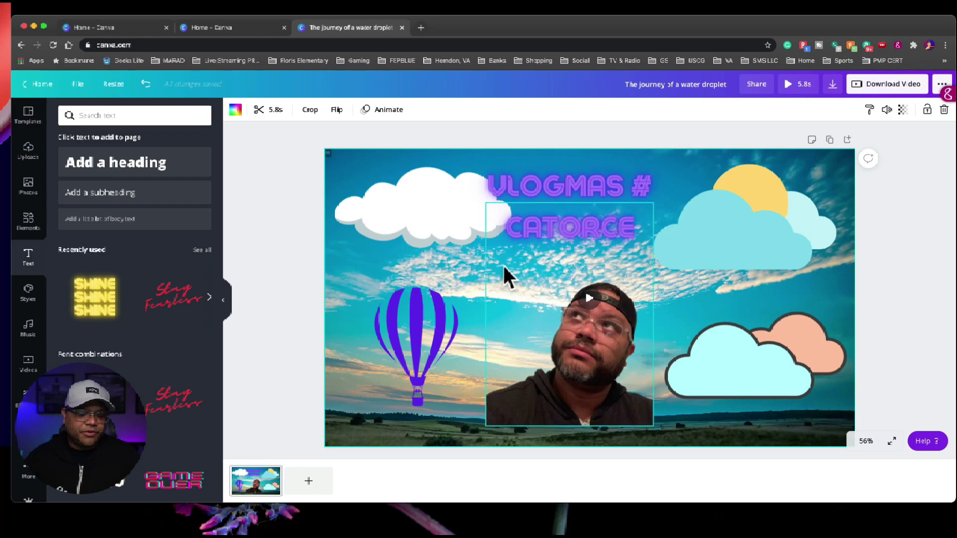
Step: Shrink the white cloud until it clears the title and nudge the balloon slightly to the left beneath it
{"action": "left_click", "coordinate": [442, 211]}
{"action": "left_click_drag", "start_coordinate": [513, 252], "coordinate": [448, 285]}
{"action": "left_click_drag", "start_coordinate": [417, 342], "coordinate": [406, 337]}
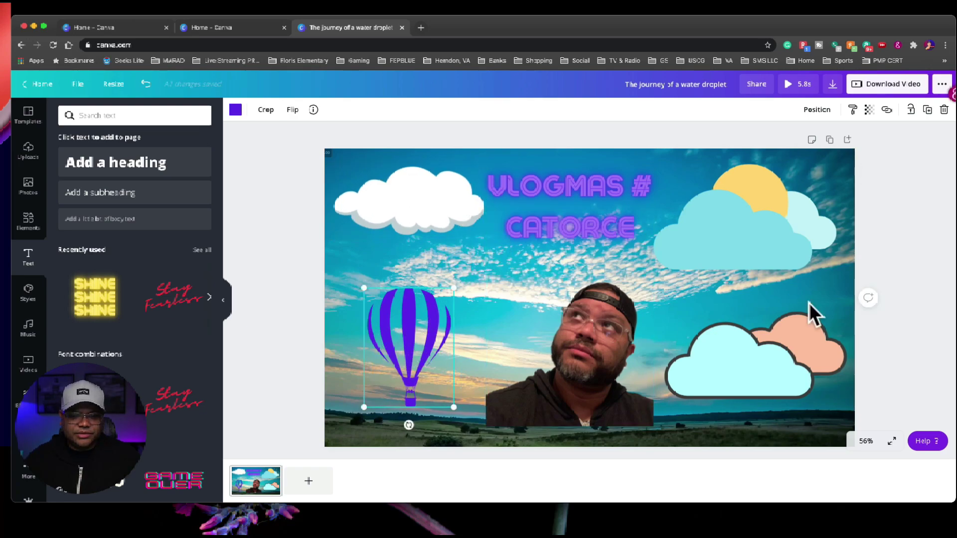
Step: Apply the Breathe animation to the whole page
{"action": "left_click", "coordinate": [895, 252]}
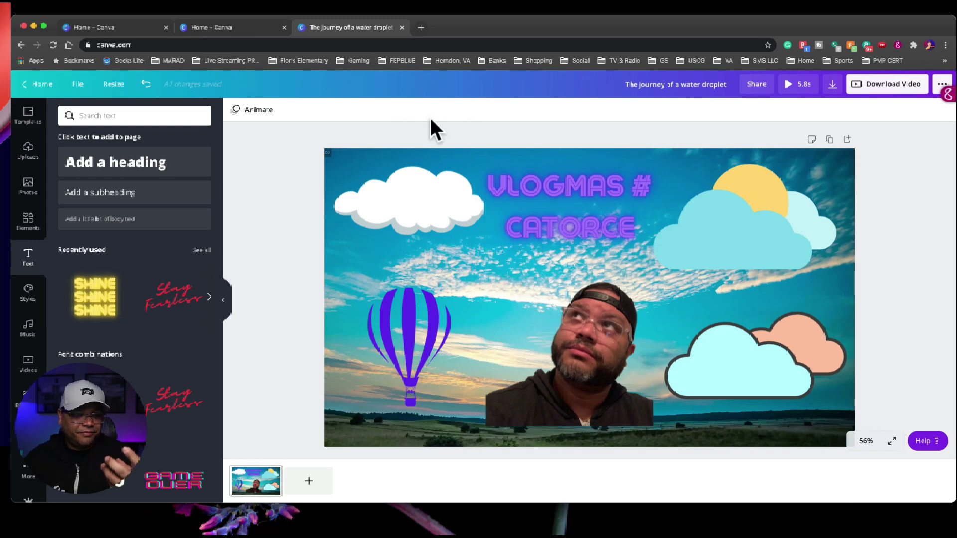
{"action": "left_click", "coordinate": [258, 110]}
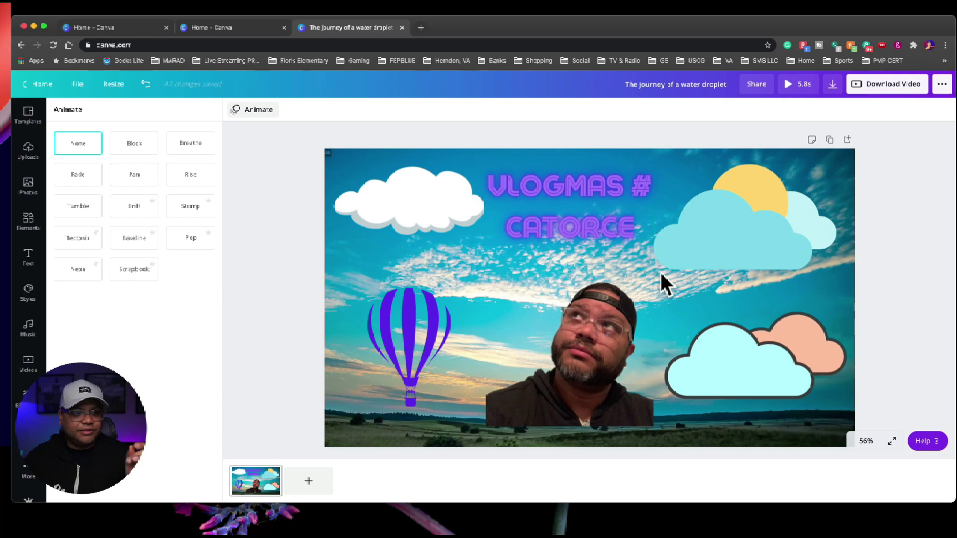
{"action": "left_click", "coordinate": [195, 149]}
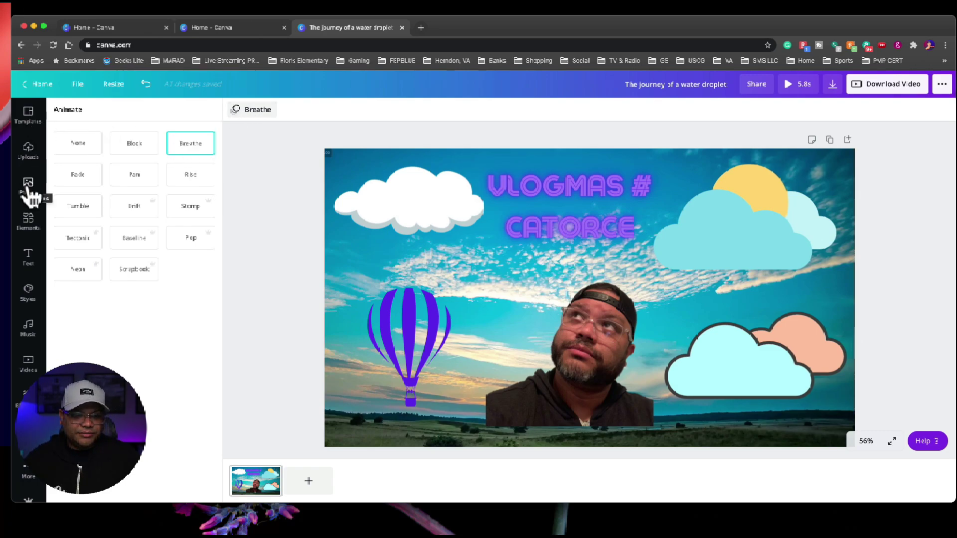
Step: Add the violet handwritten logo from the uploaded images and center it on the light blue outlined cloud
{"action": "left_click", "coordinate": [572, 367]}
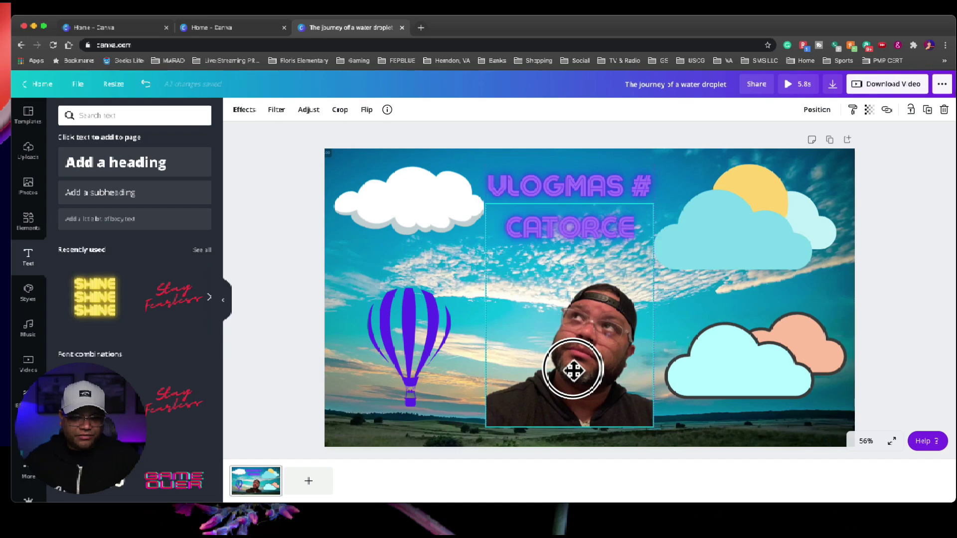
{"action": "left_click", "coordinate": [29, 224]}
{"action": "left_click", "coordinate": [29, 187]}
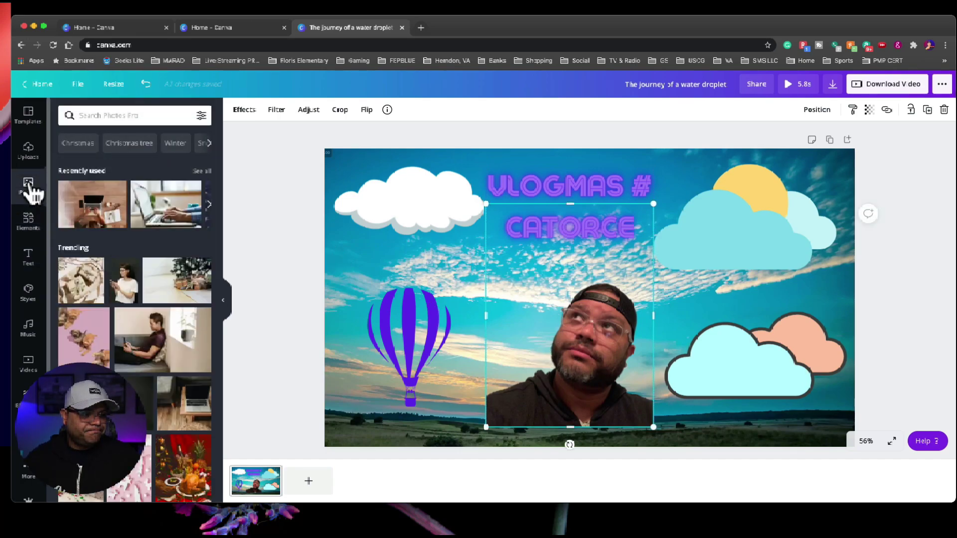
{"action": "left_click", "coordinate": [28, 153]}
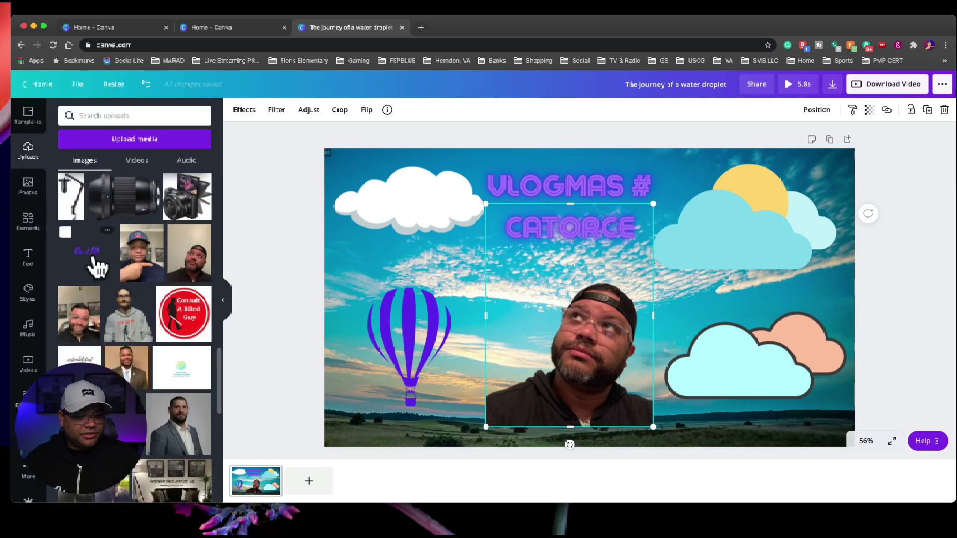
{"action": "left_click_drag", "start_coordinate": [96, 267], "coordinate": [704, 344]}
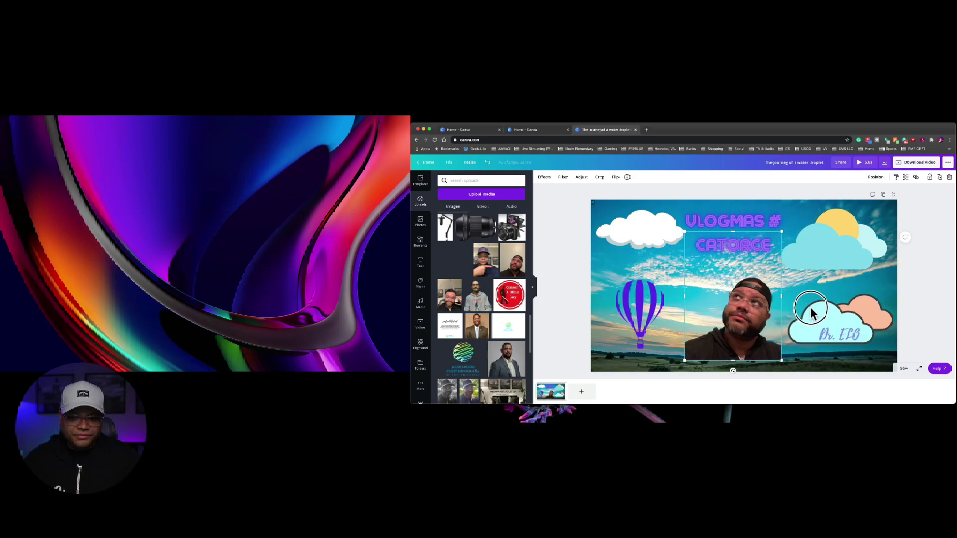
{"action": "left_click_drag", "start_coordinate": [811, 314], "coordinate": [800, 309]}
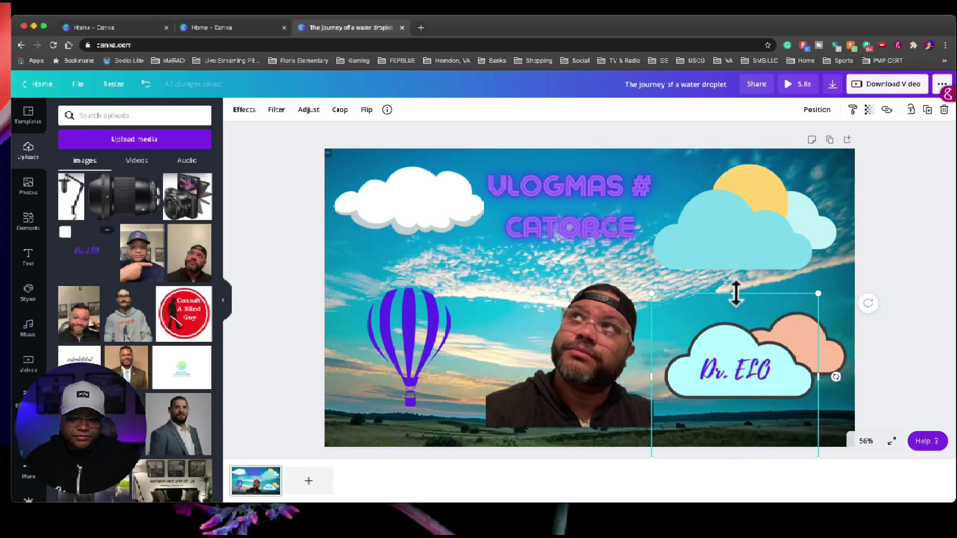
Step: Recolor the sun behind the turquoise clouds a deeper golden yellow using a custom color
{"action": "left_click", "coordinate": [813, 256]}
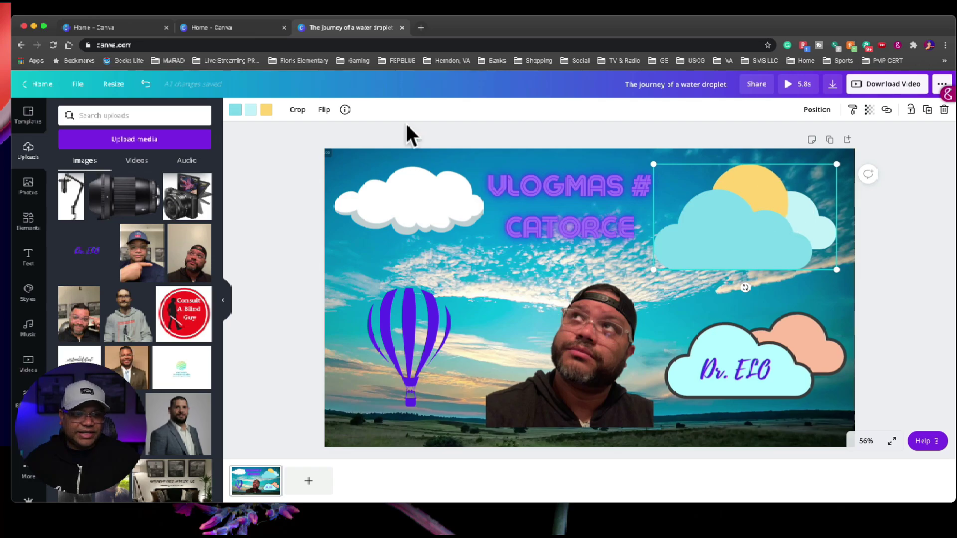
{"action": "left_click", "coordinate": [266, 111]}
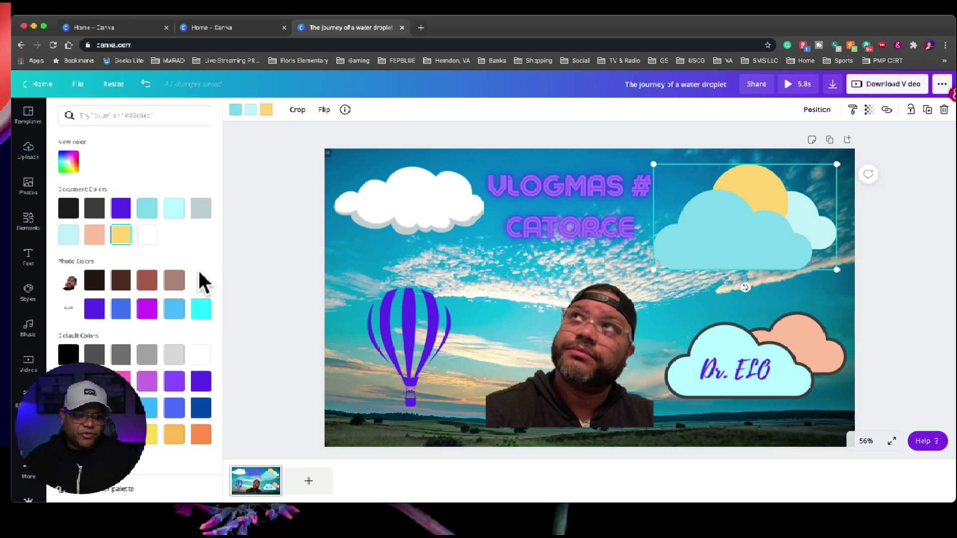
{"action": "left_click", "coordinate": [71, 166]}
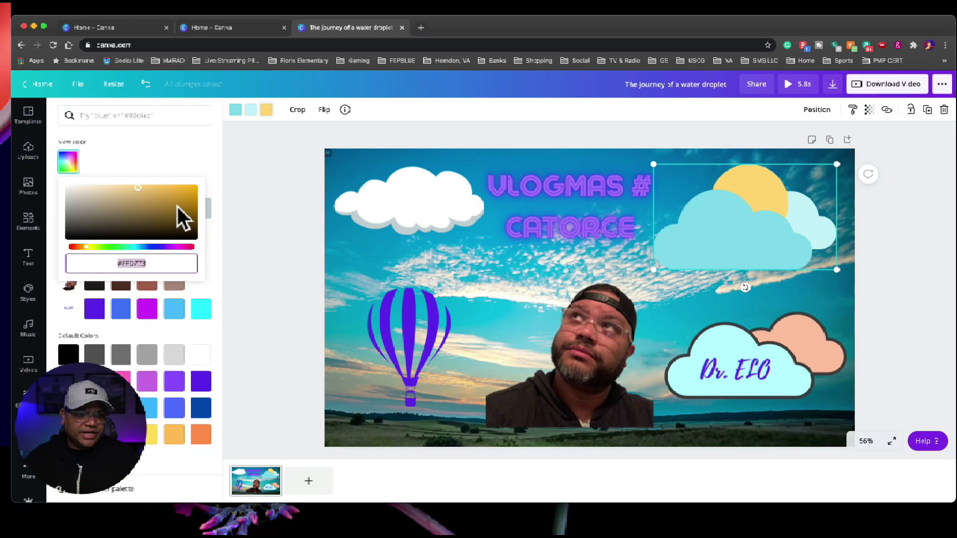
{"action": "left_click", "coordinate": [190, 196]}
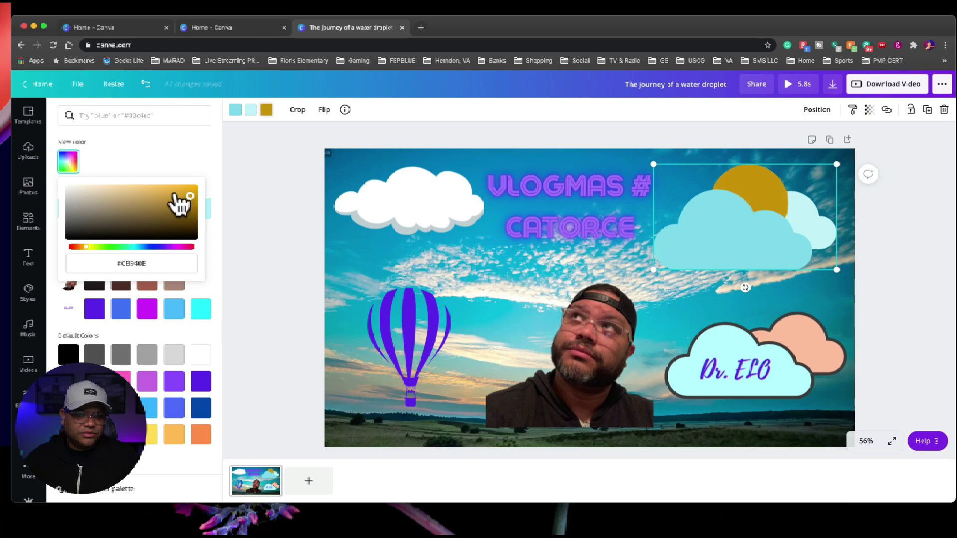
{"action": "left_click", "coordinate": [184, 189]}
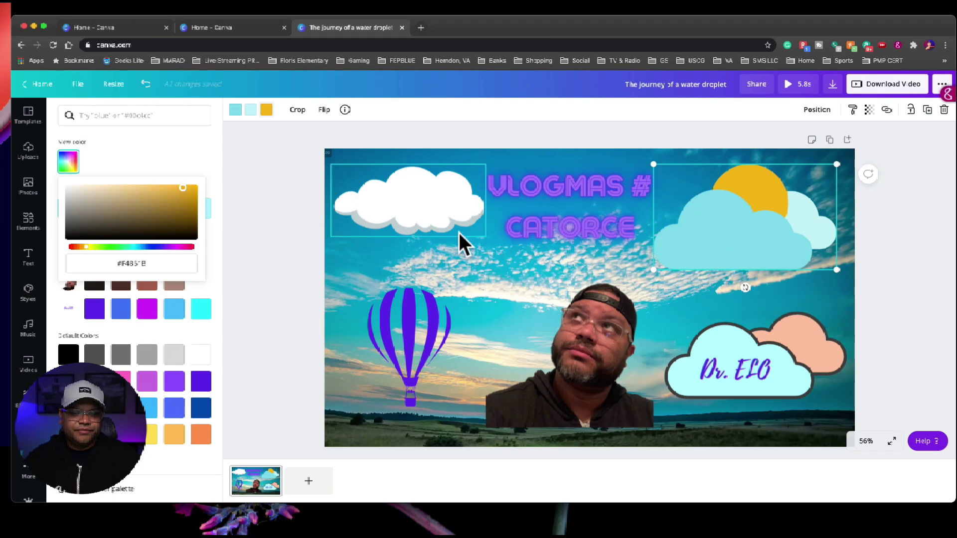
{"action": "left_click", "coordinate": [719, 259]}
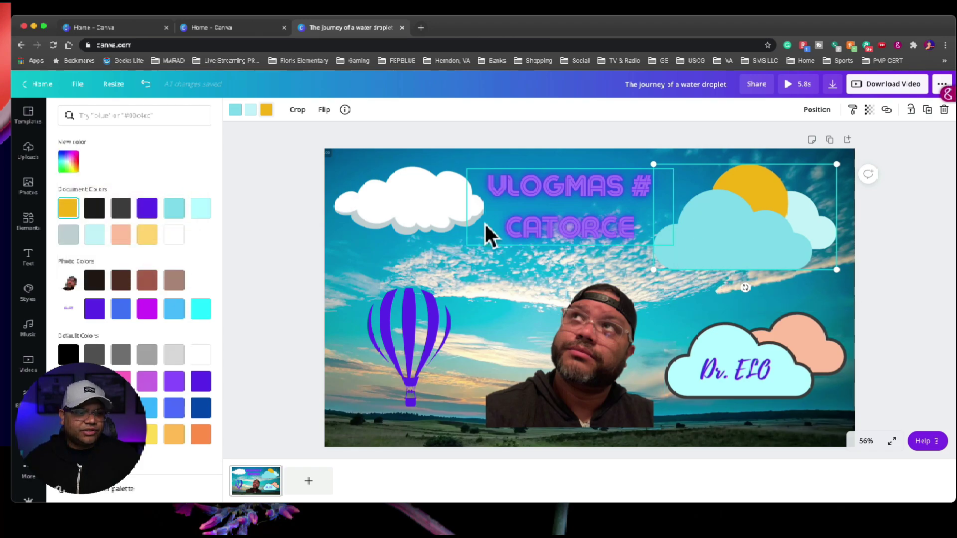
Step: Recolor both the front and back clouds of the sun graphic white
{"action": "left_click", "coordinate": [238, 110]}
{"action": "left_click", "coordinate": [172, 235]}
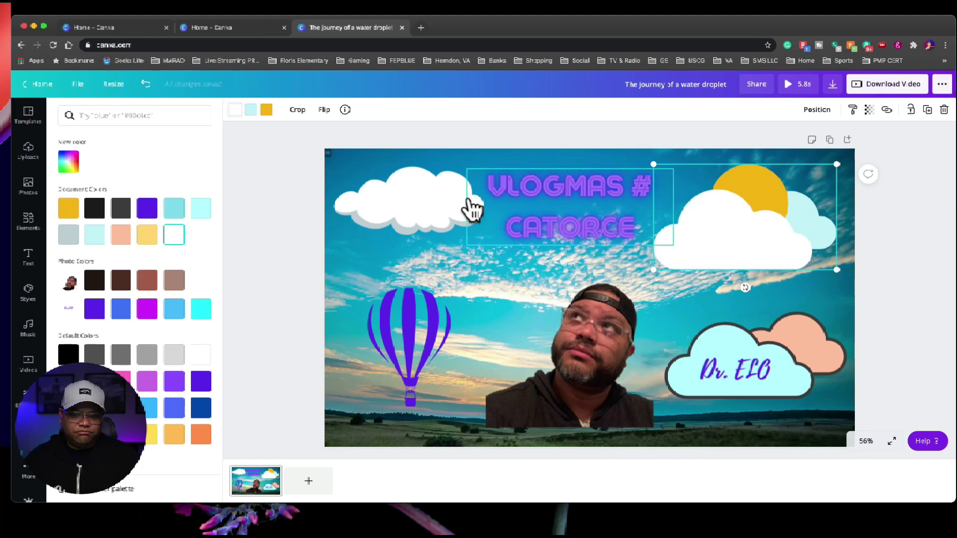
{"action": "left_click", "coordinate": [251, 110]}
{"action": "left_click", "coordinate": [200, 355]}
{"action": "left_click", "coordinate": [734, 351]}
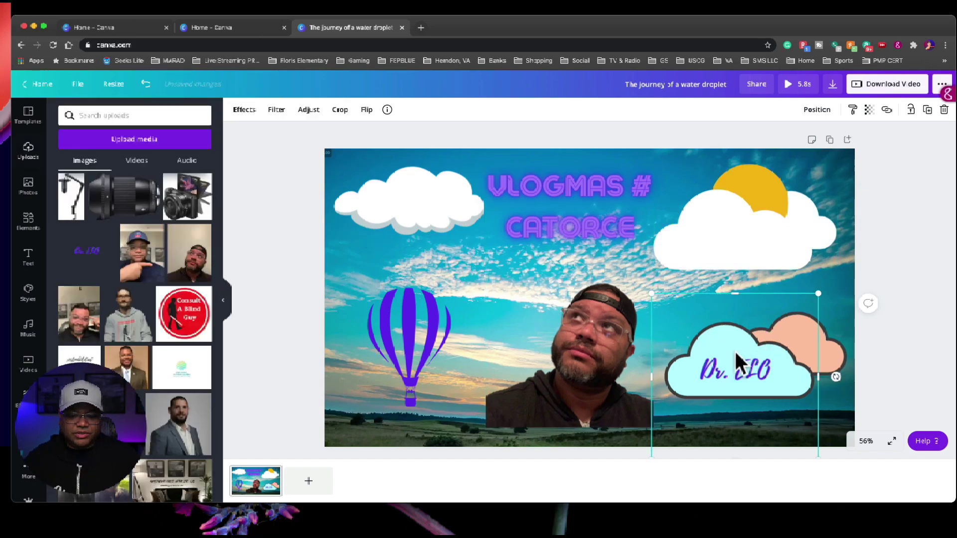
Step: Recolor the outline, front cloud and back cloud of the cloud graphic behind the handwritten logo white
{"action": "double_click", "coordinate": [832, 351]}
{"action": "left_click", "coordinate": [873, 256]}
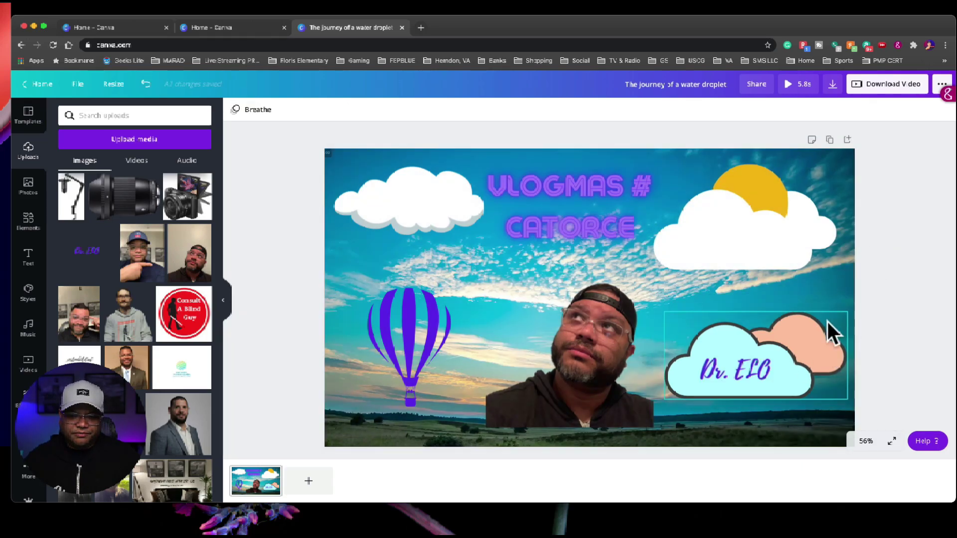
{"action": "left_click", "coordinate": [827, 325]}
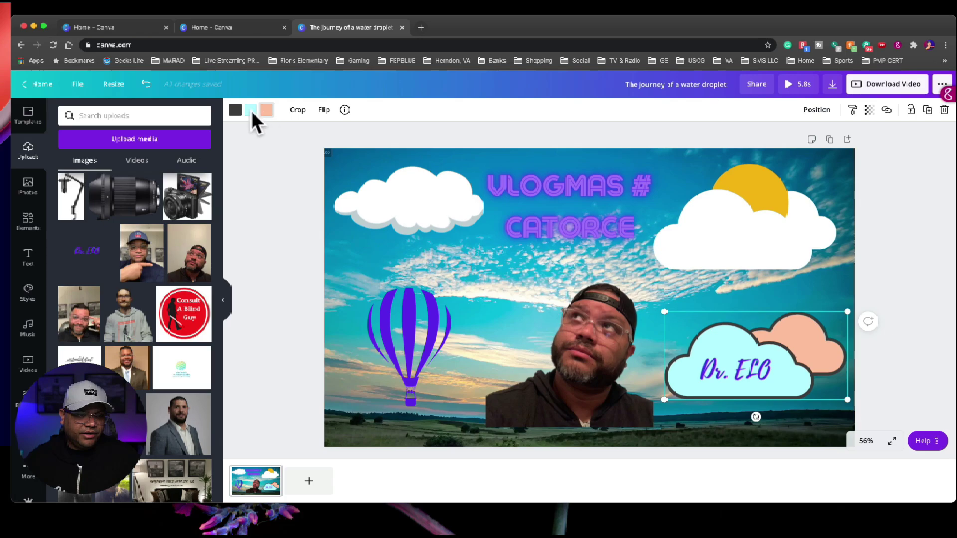
{"action": "left_click", "coordinate": [235, 112]}
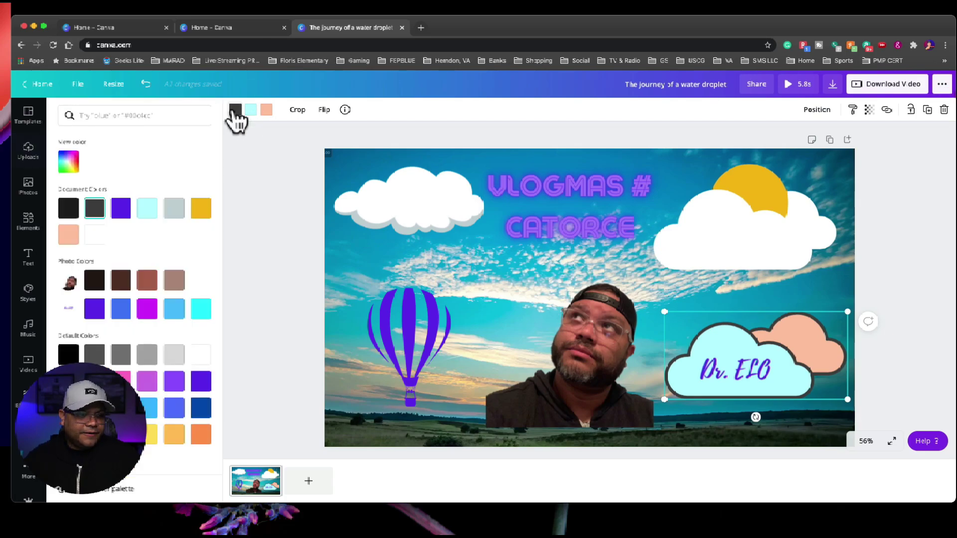
{"action": "left_click", "coordinate": [201, 360]}
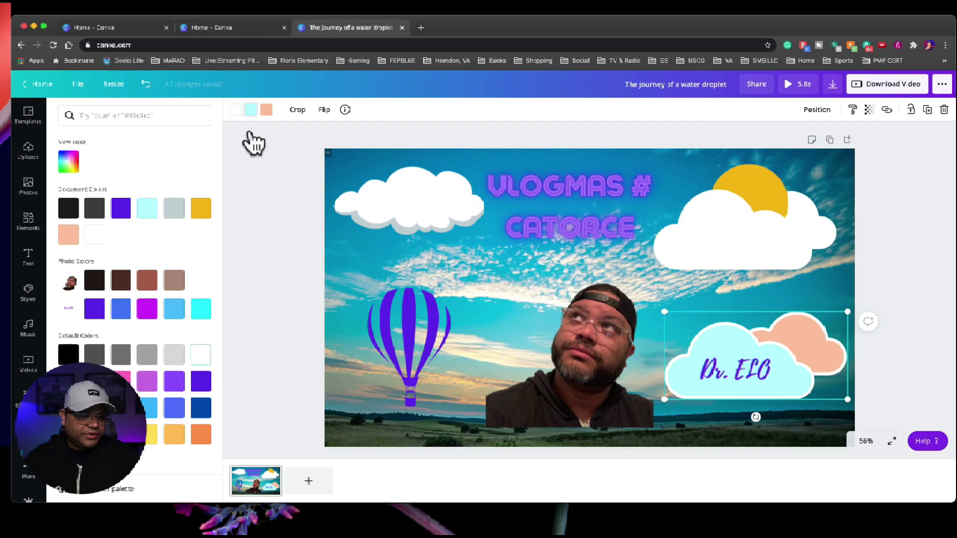
{"action": "left_click", "coordinate": [204, 356]}
{"action": "left_click", "coordinate": [267, 109]}
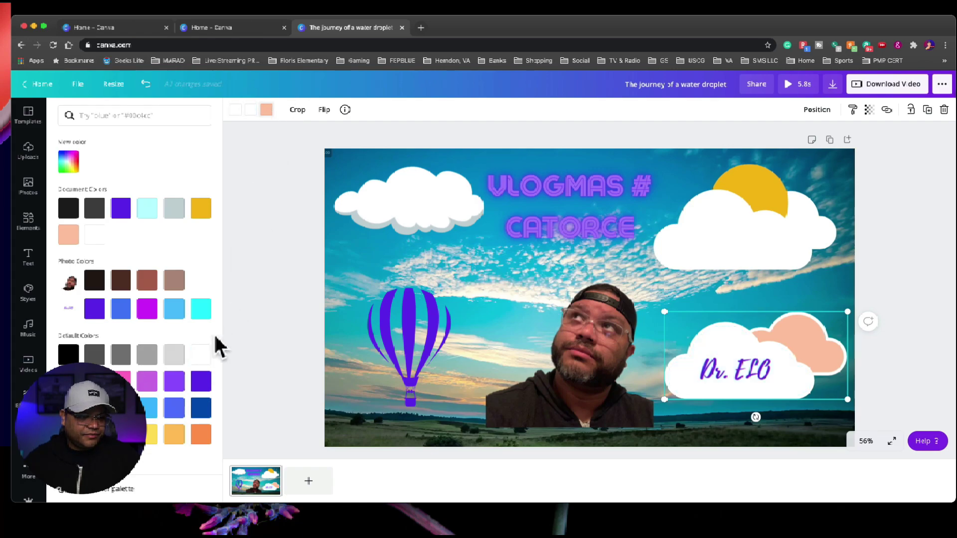
{"action": "left_click", "coordinate": [202, 360]}
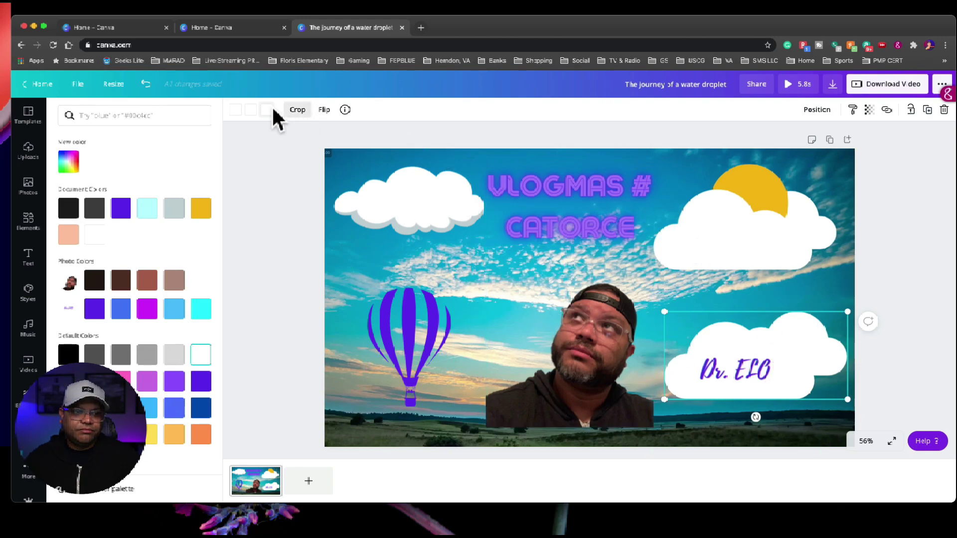
Step: Recolor the outline of the logo's cloud graphic light gray and preview the animated page
{"action": "left_click", "coordinate": [234, 110]}
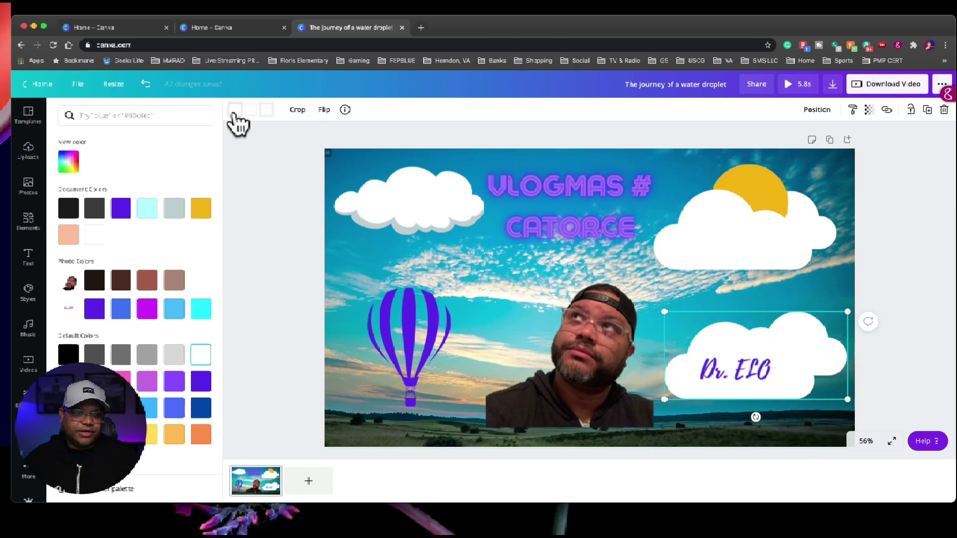
{"action": "left_click", "coordinate": [174, 355]}
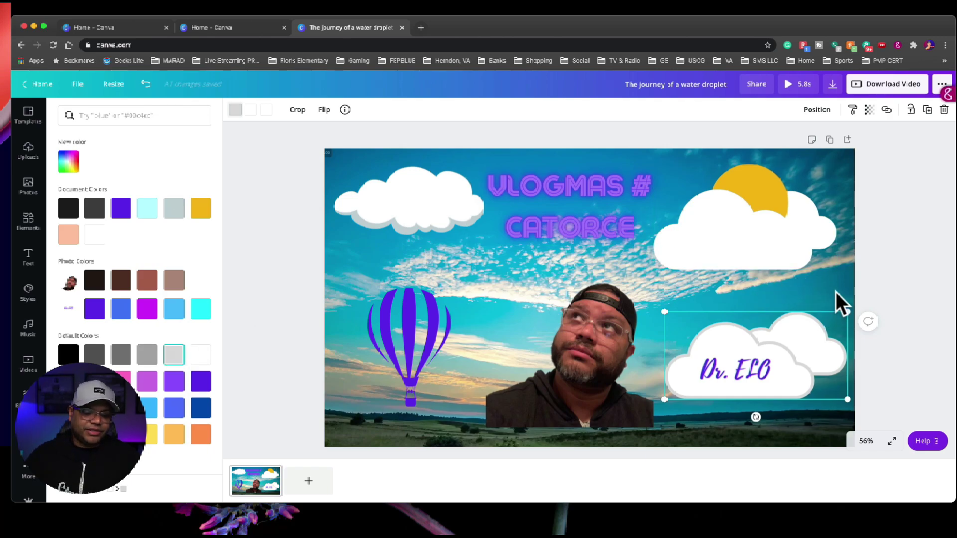
{"action": "key", "text": "Escape"}
{"action": "left_click", "coordinate": [884, 196]}
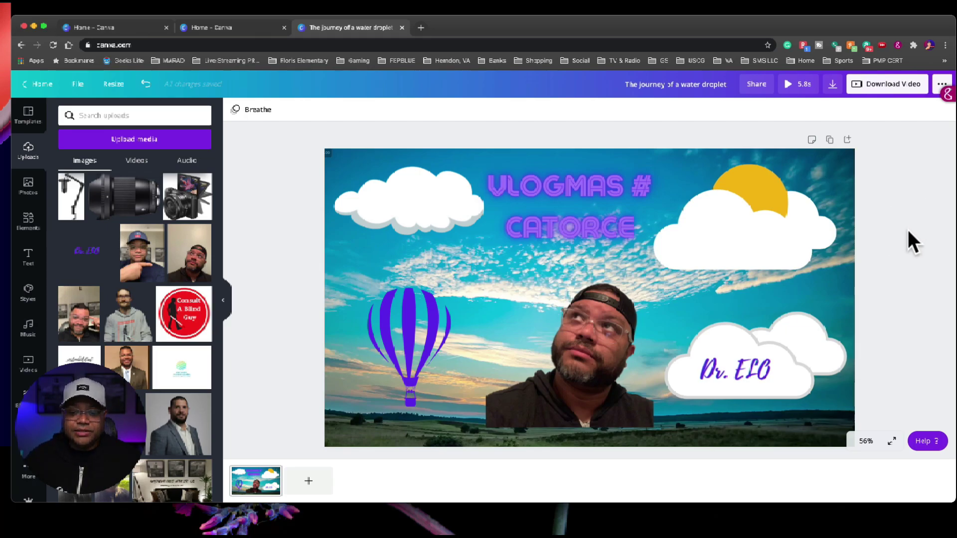
{"action": "left_click", "coordinate": [797, 86]}
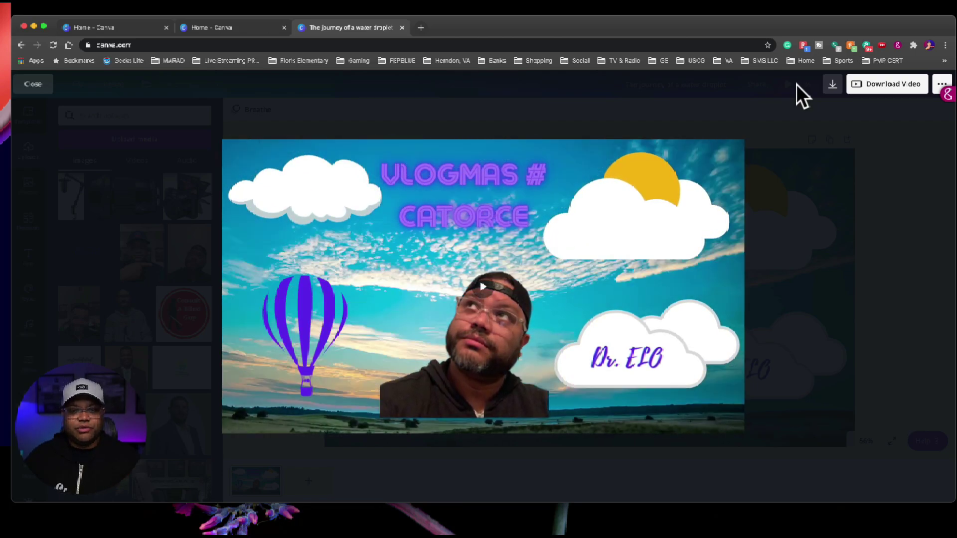
{"action": "left_click", "coordinate": [32, 84]}
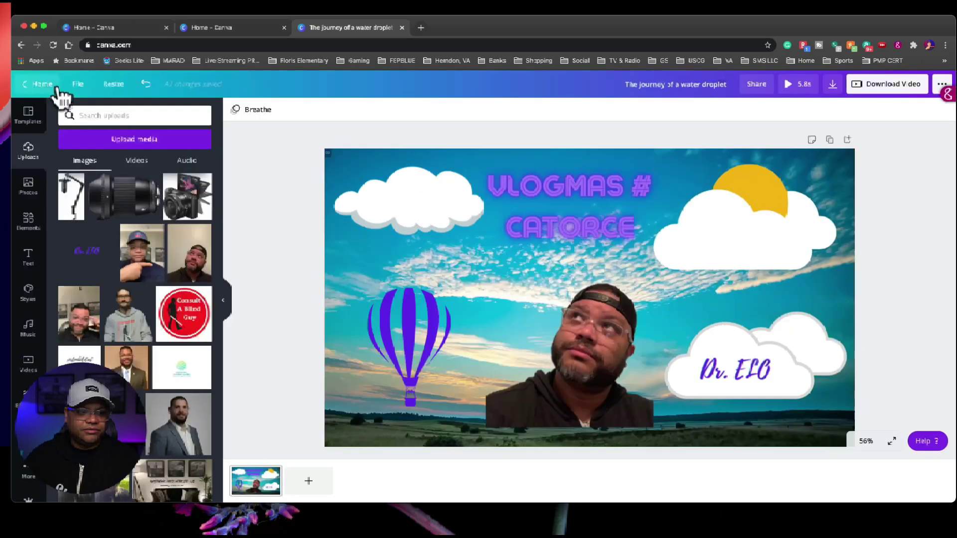
Step: Add the Gift Wrapped track from a Trap music search and shift its used section further into the song
{"action": "left_click", "coordinate": [28, 335]}
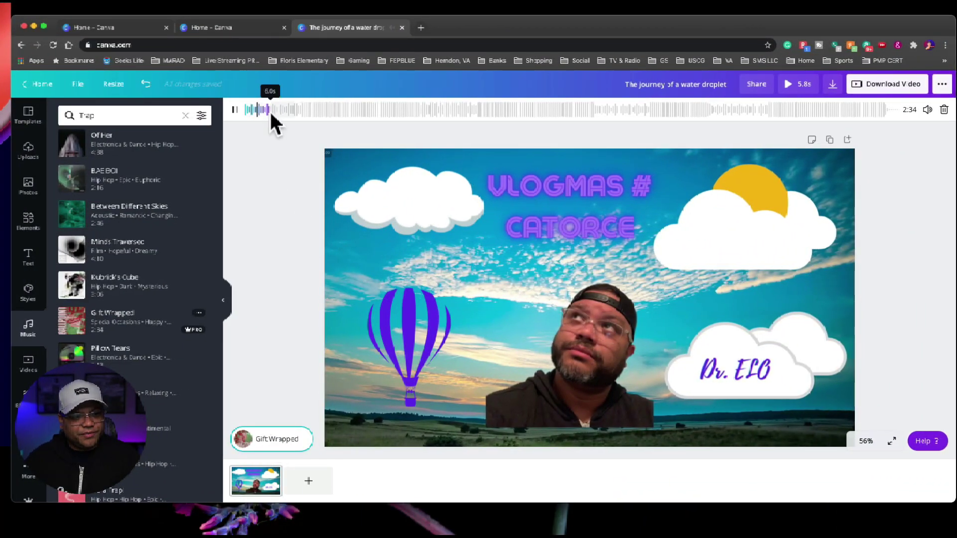
{"action": "left_click_drag", "start_coordinate": [259, 112], "coordinate": [318, 114]}
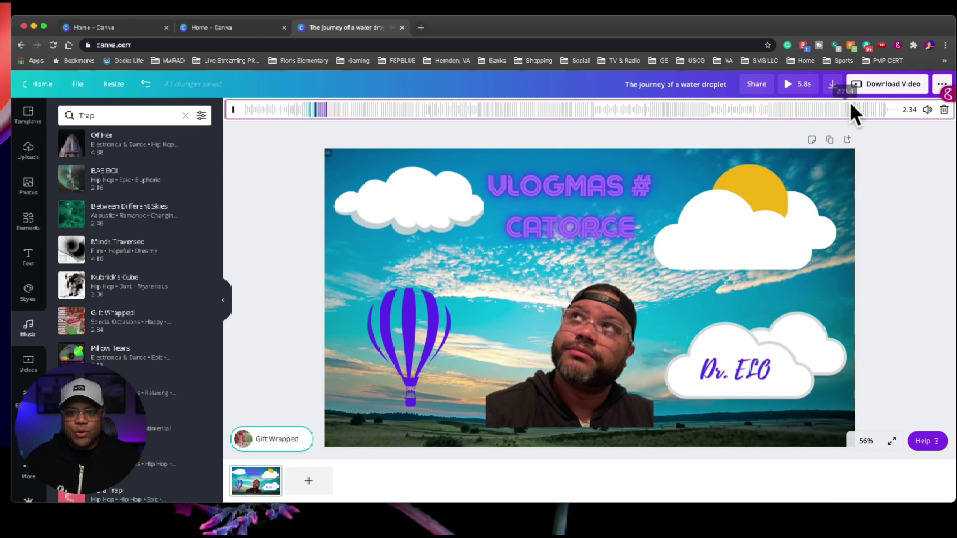
Step: Preview the scene with its music and download it as an MP4 (high quality video)
{"action": "left_click", "coordinate": [807, 92]}
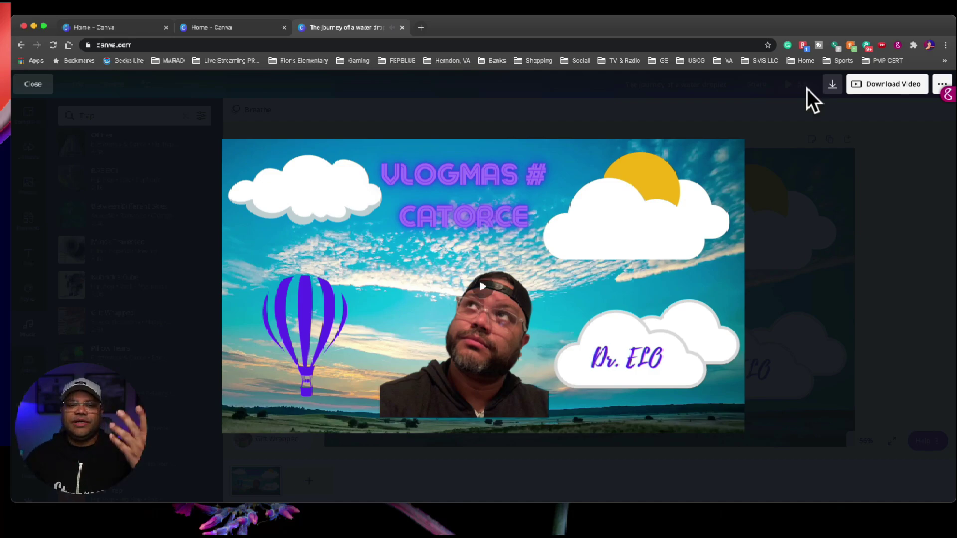
{"action": "mouse_move", "coordinate": [726, 206]}
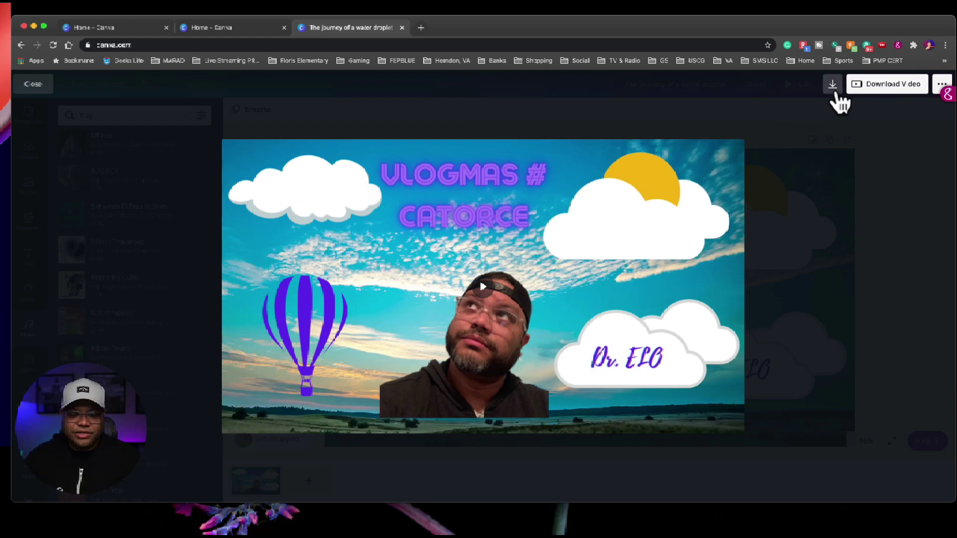
{"action": "left_click", "coordinate": [875, 89]}
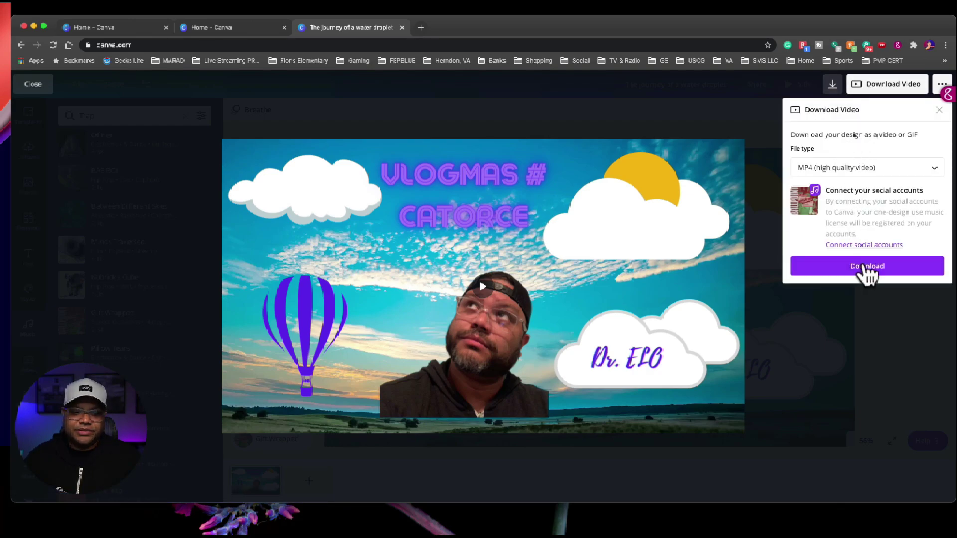
{"action": "left_click", "coordinate": [864, 265]}
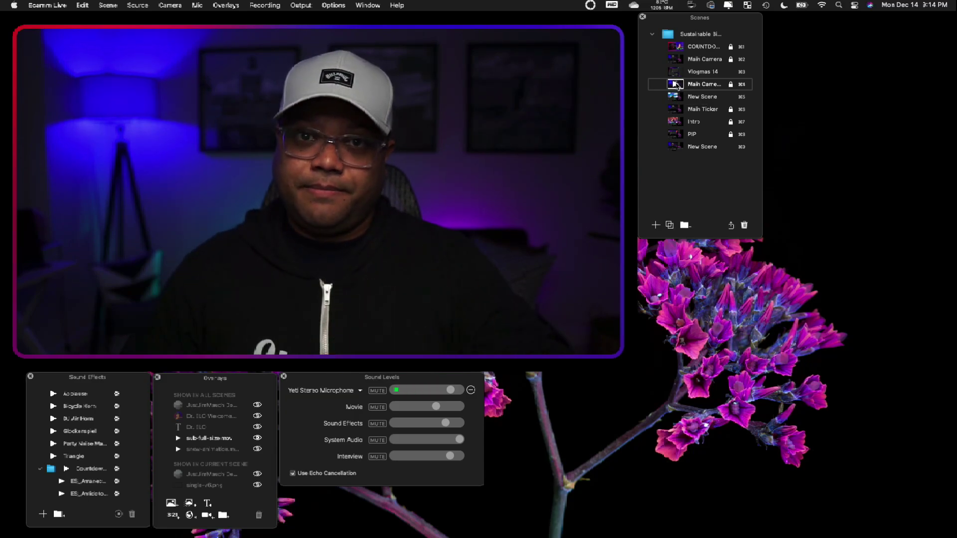
Step: In Ecamm Live, play the exported video in its New Scene and switch to the Main Ticker scene
{"action": "left_click", "coordinate": [678, 96]}
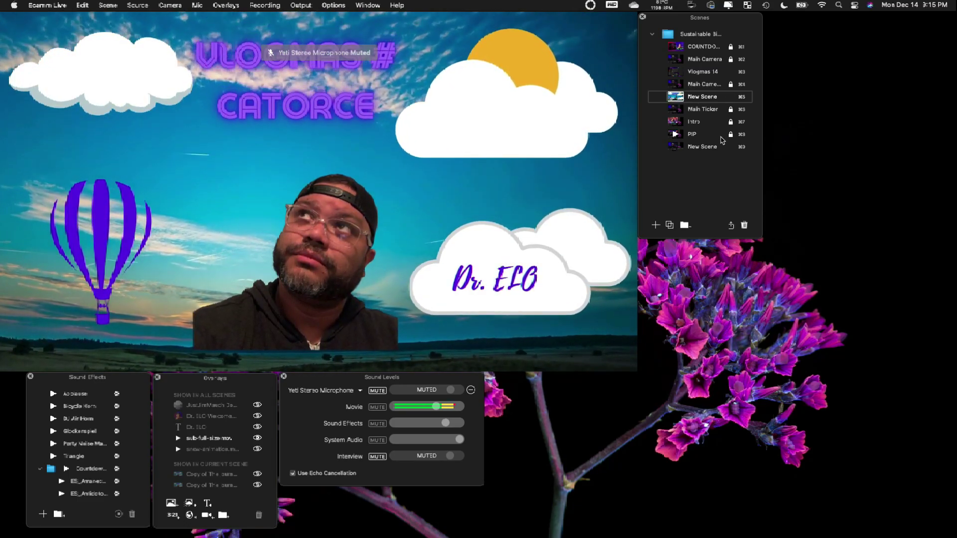
{"action": "key", "text": "cmd+6"}
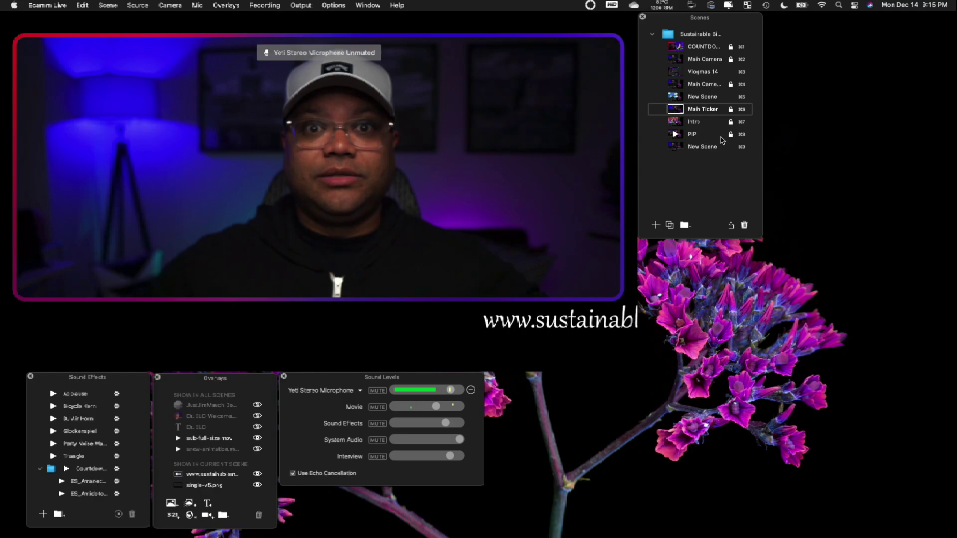